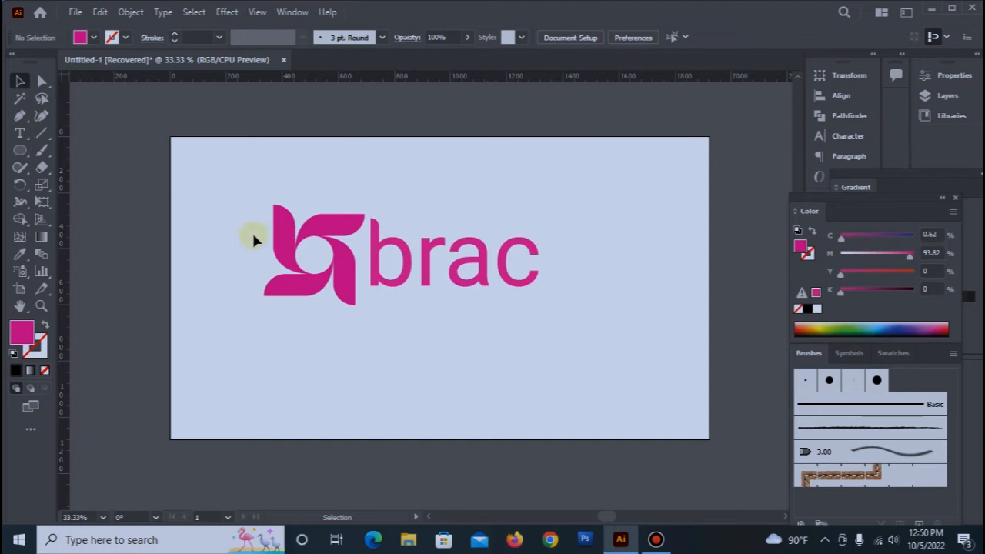
Move the brac reference logo up to the artboard's upper-left corner to free the working area.
left_click_drag(347, 257, 407, 238)
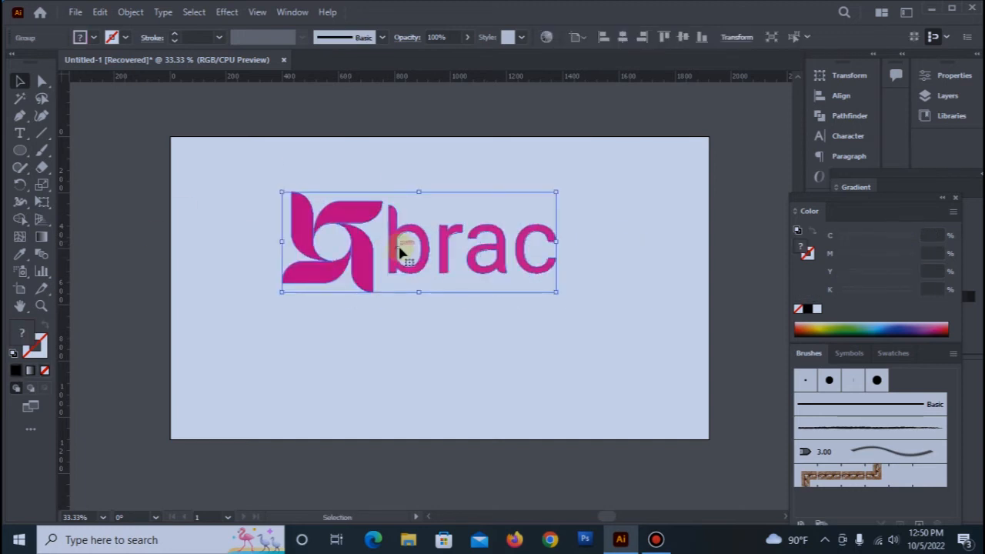
left_click(407, 352)
left_click_drag(405, 240, 241, 174)
left_click(323, 285)
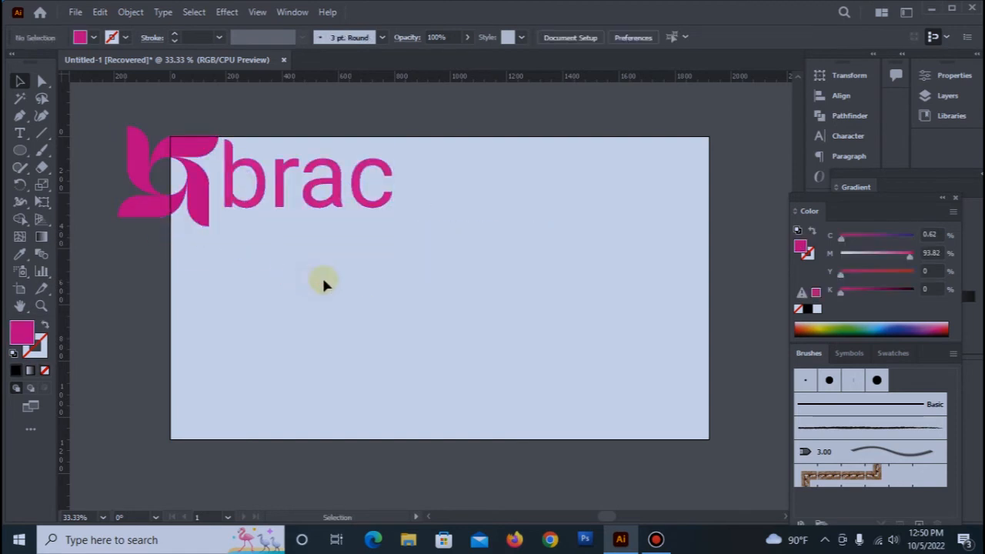
Draw a magenta circle with the Ellipse tool near the middle of the artboard.
left_click(20, 151)
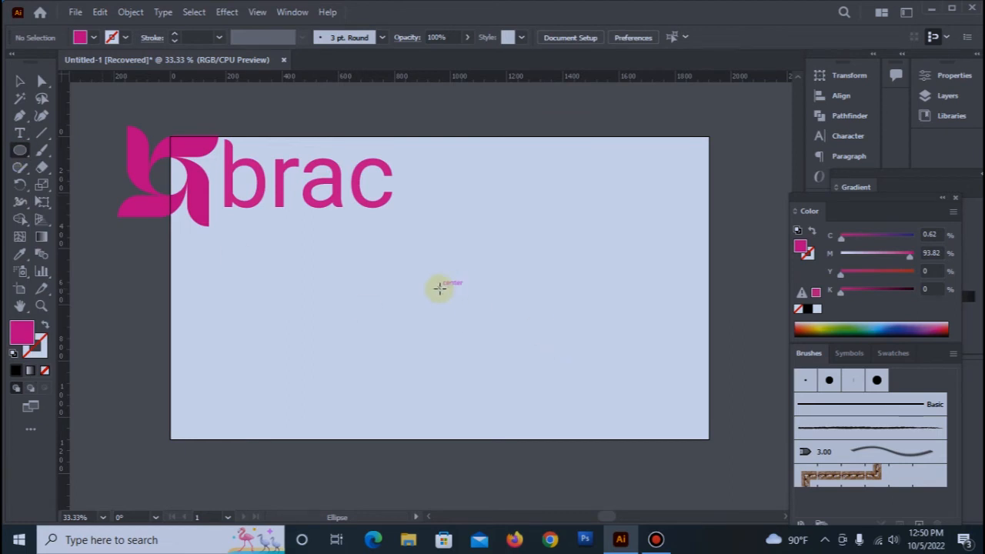
left_click_drag(439, 288, 472, 325)
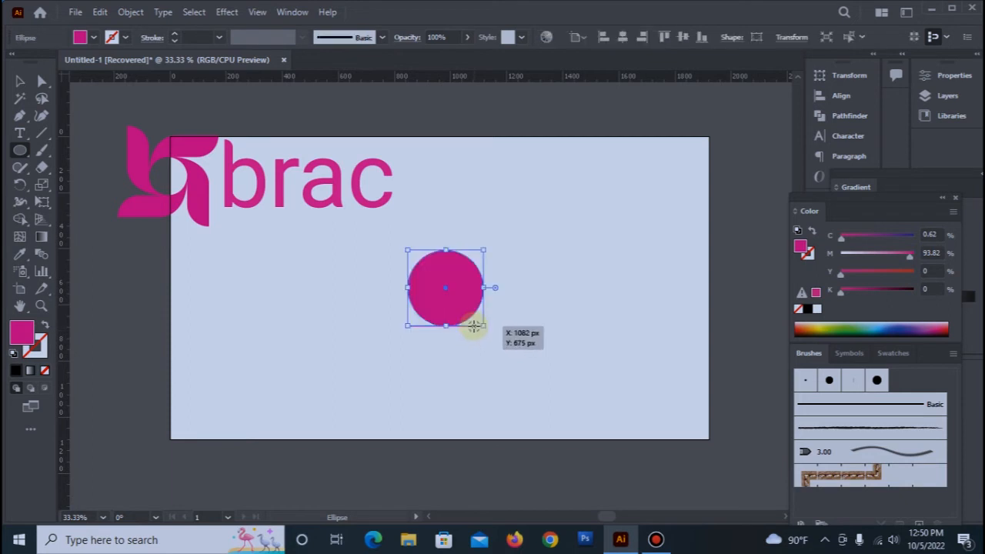
left_click(21, 82)
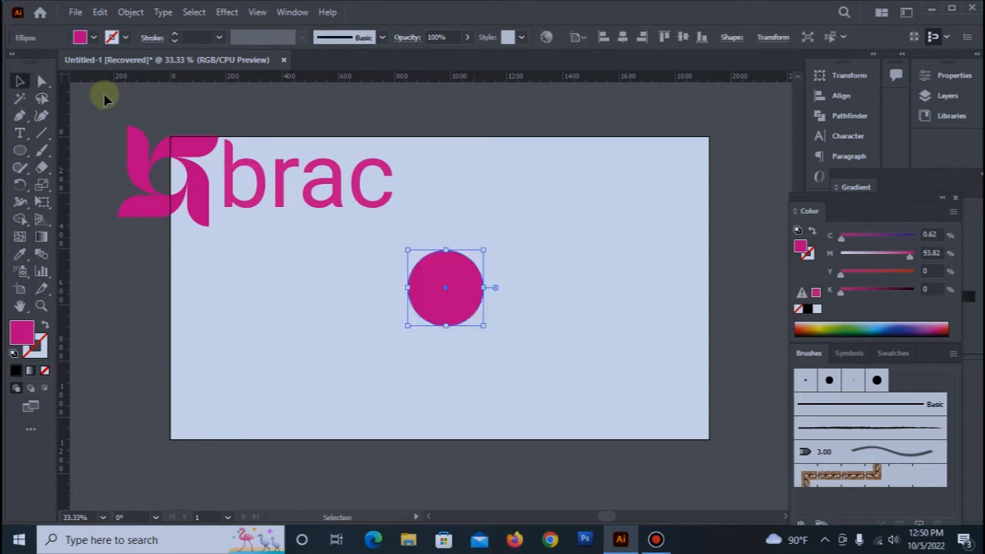
Shift the brac reference logo slightly further up and left, partly off the artboard.
left_click_drag(260, 187, 230, 168)
left_click(521, 180)
left_click(461, 259)
left_click(531, 277)
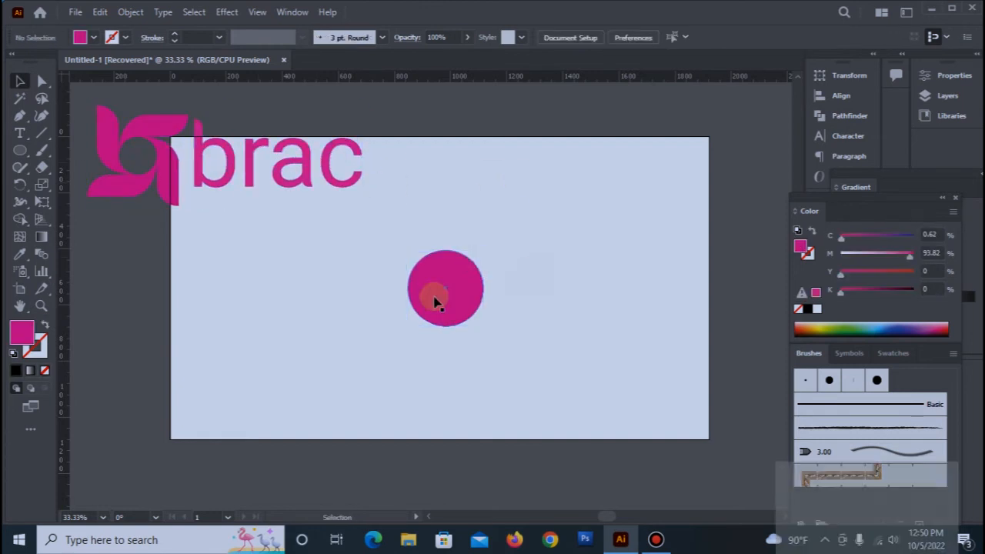
Duplicate the circle so the copy touches its right side, and place a copy of the pair further right.
left_click(438, 288)
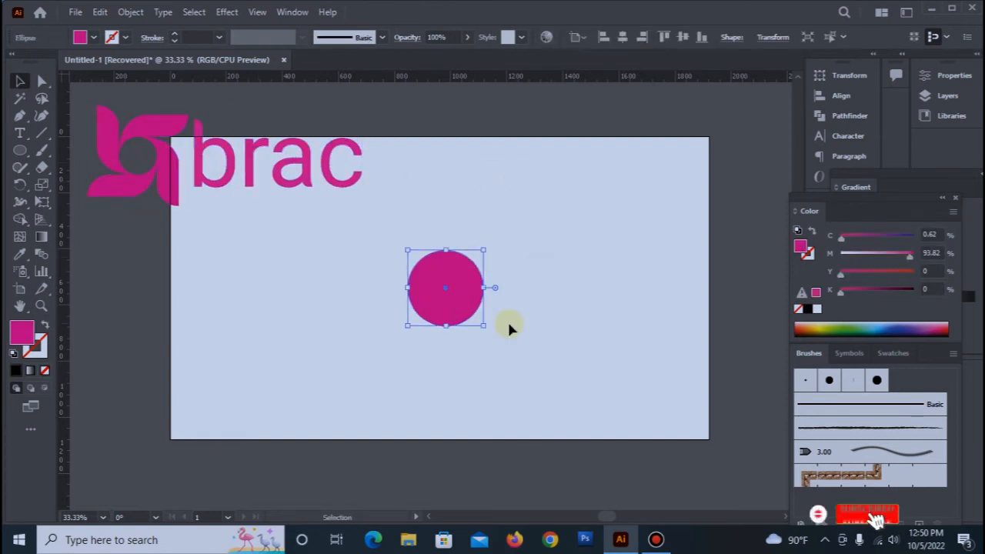
left_click(454, 291)
left_click_drag(454, 290, 527, 286)
left_click(387, 250)
left_click_drag(387, 250, 584, 330)
left_click_drag(527, 306, 696, 290)
left_click(623, 385)
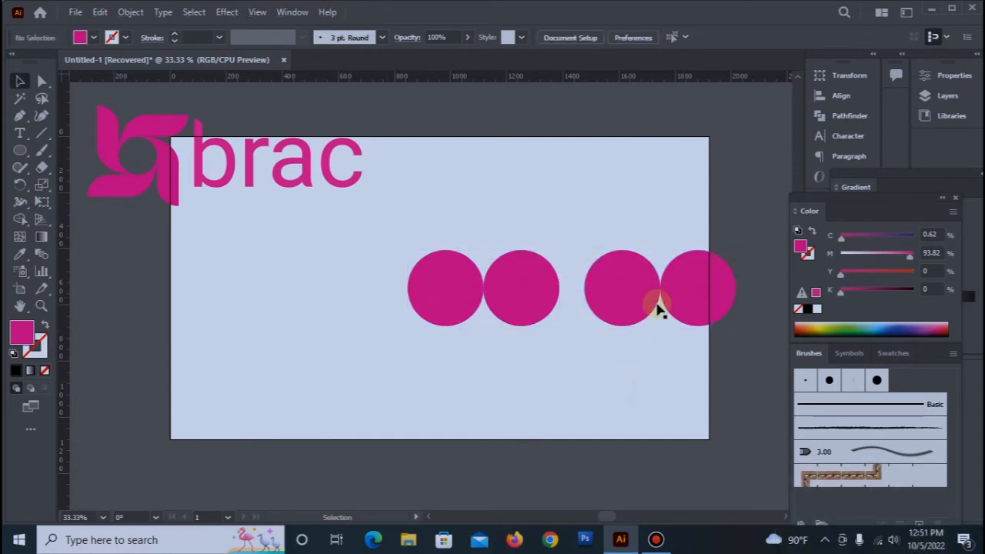
Delete the far-right circle and remove the left anchor point of the third circle, leaving its right half.
left_click(698, 300)
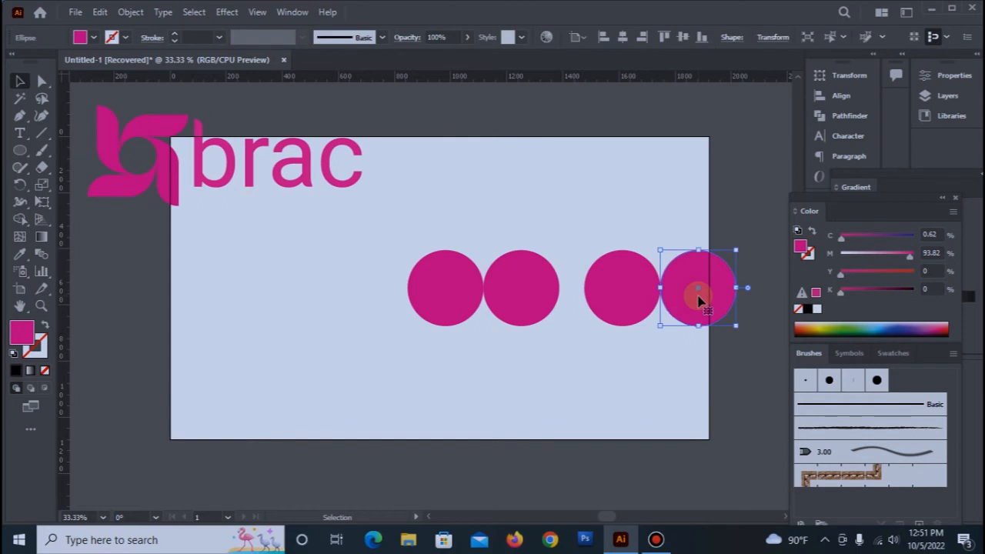
key("Delete")
left_click(629, 289)
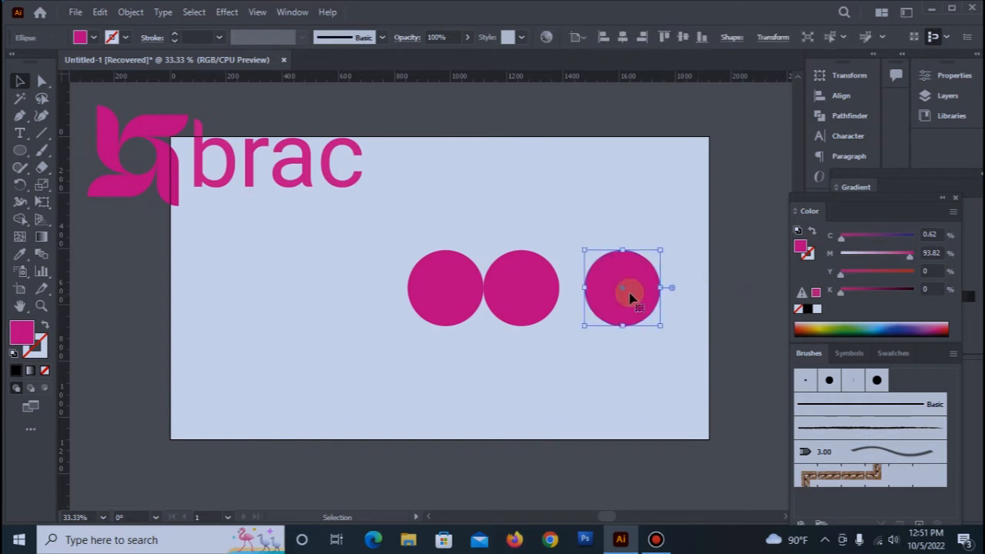
left_click(42, 81)
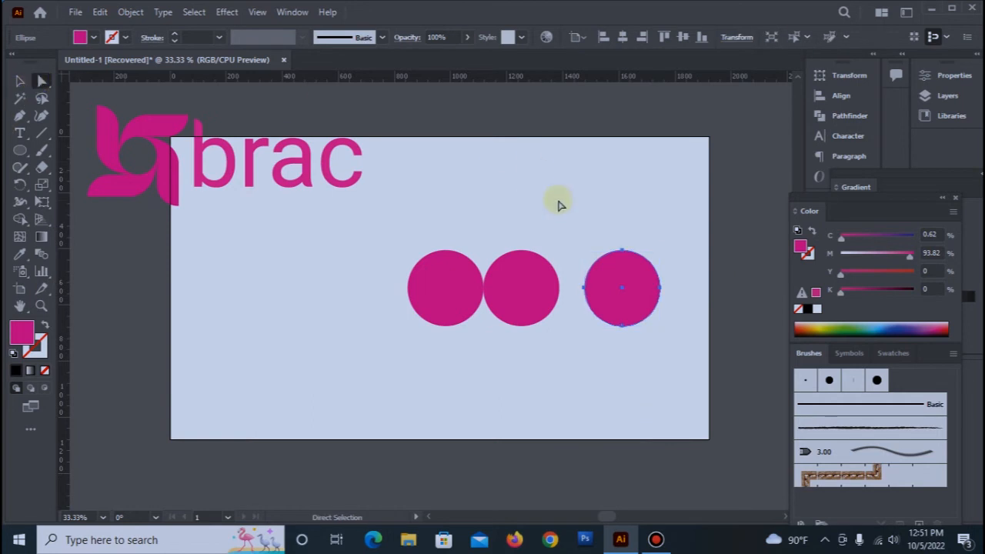
left_click(584, 288)
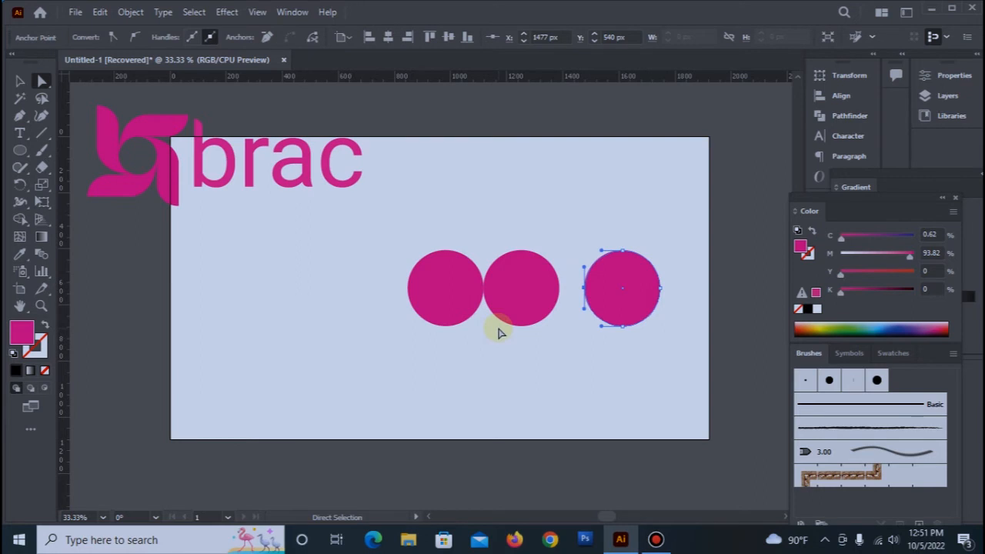
key("Delete")
left_click(19, 81)
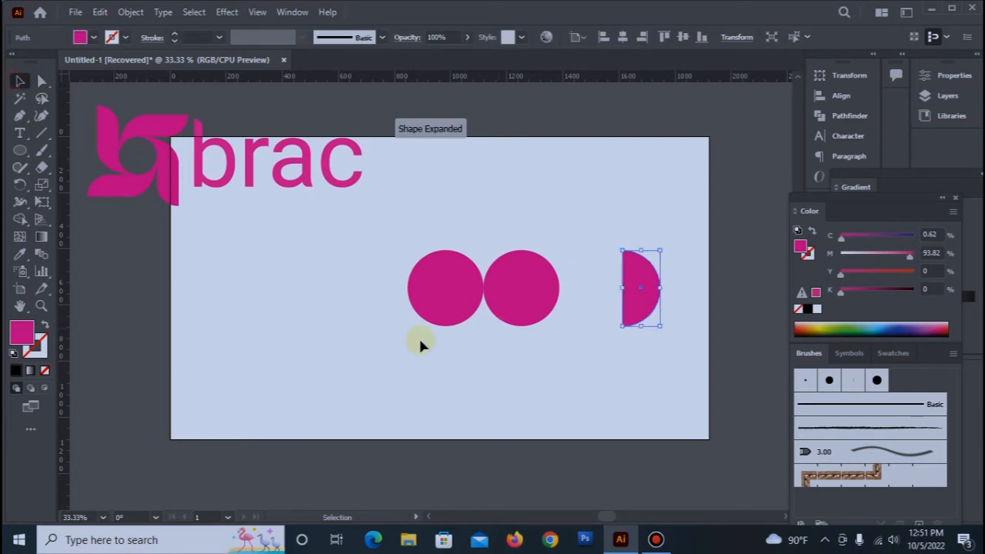
Duplicate the half circle and offset the copy to the right by half its width.
left_click(467, 356)
left_click(644, 293)
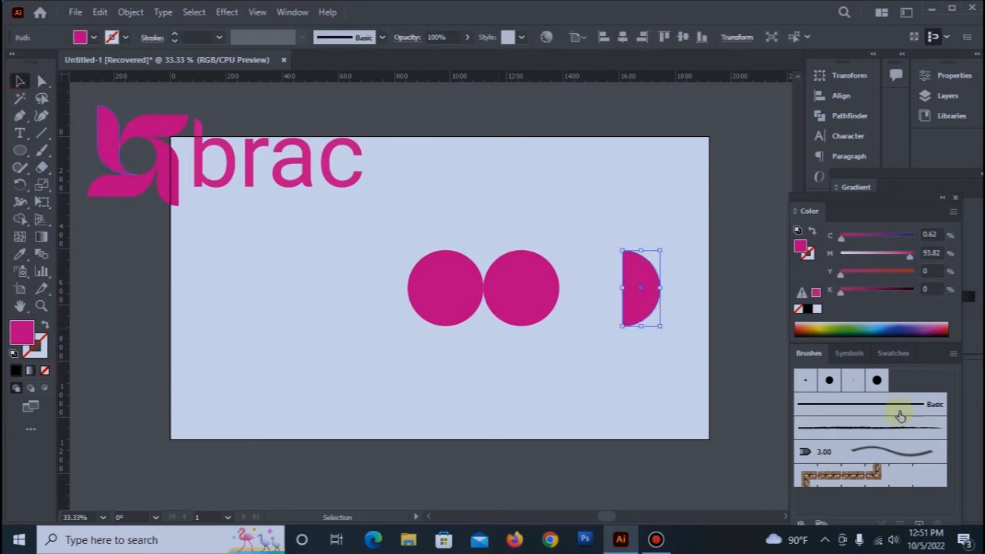
left_click(651, 304)
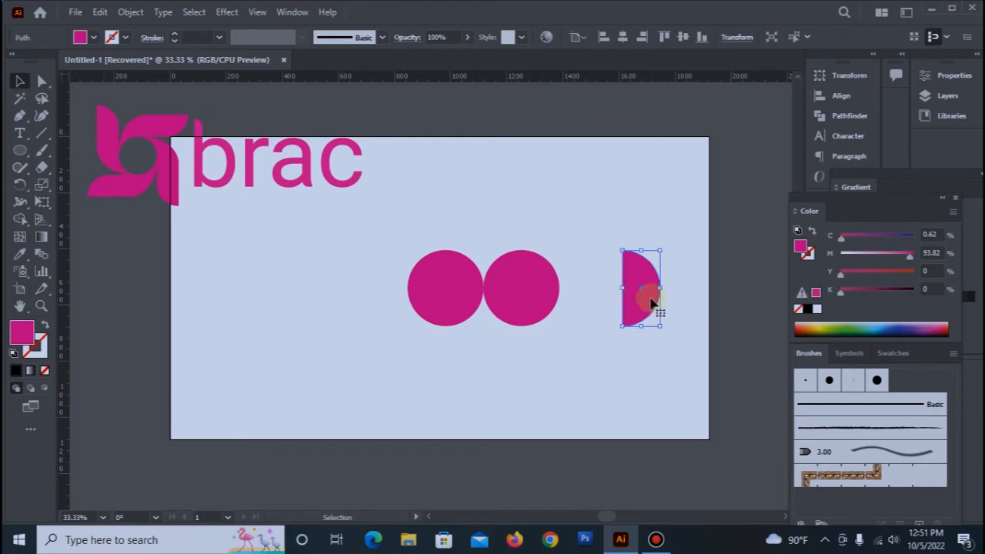
left_click_drag(649, 296, 668, 297)
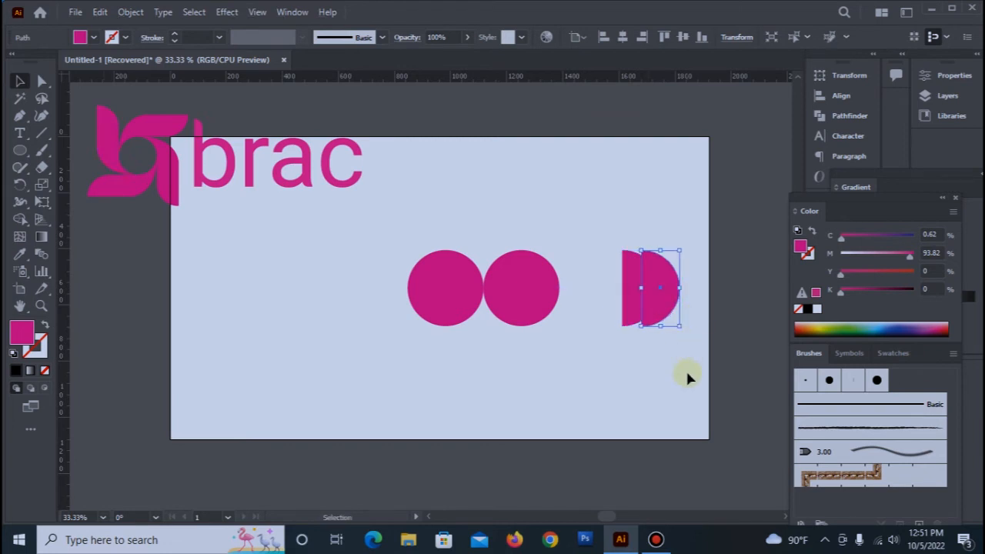
Divide the two overlapping half circles with Pathfinder and ungroup the resulting pieces.
left_click_drag(606, 228, 690, 344)
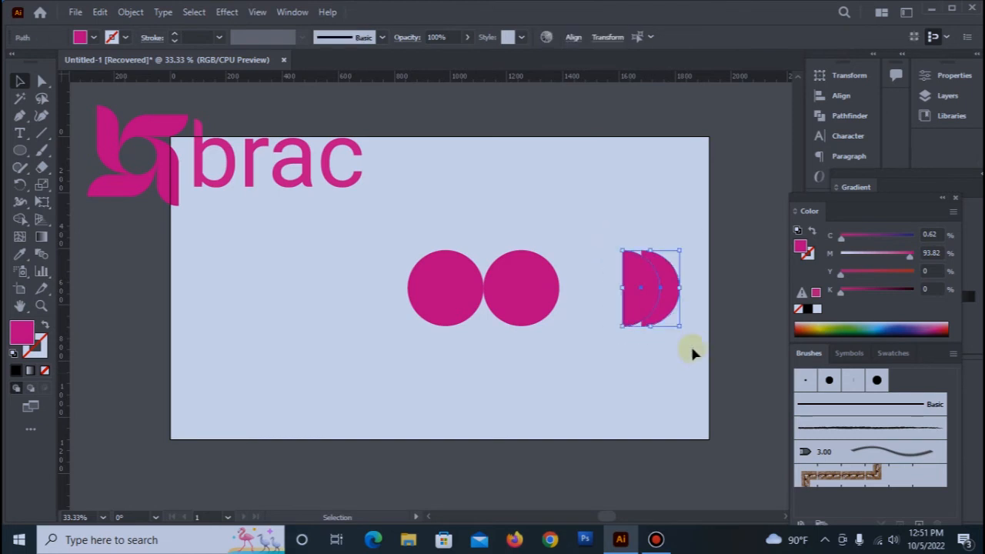
left_click(848, 117)
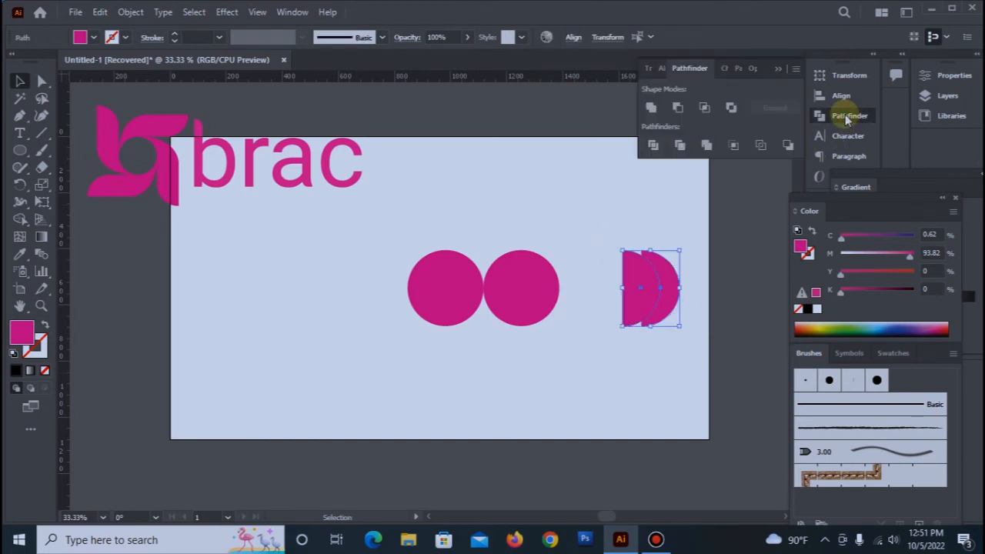
left_click(651, 147)
right_click(637, 276)
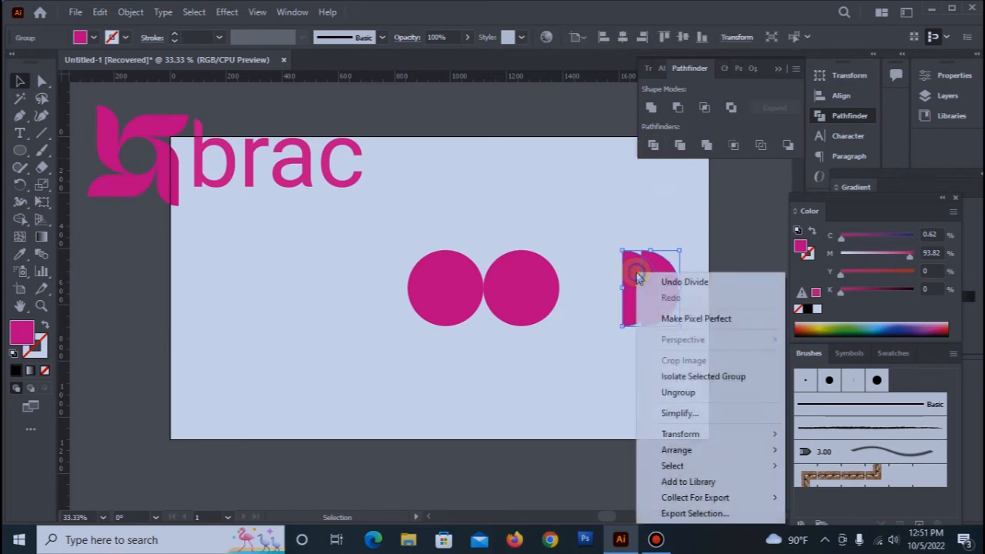
left_click(677, 392)
Delete the right-hand pieces of the divided half circles, keeping only the narrow left strip.
left_click(676, 299)
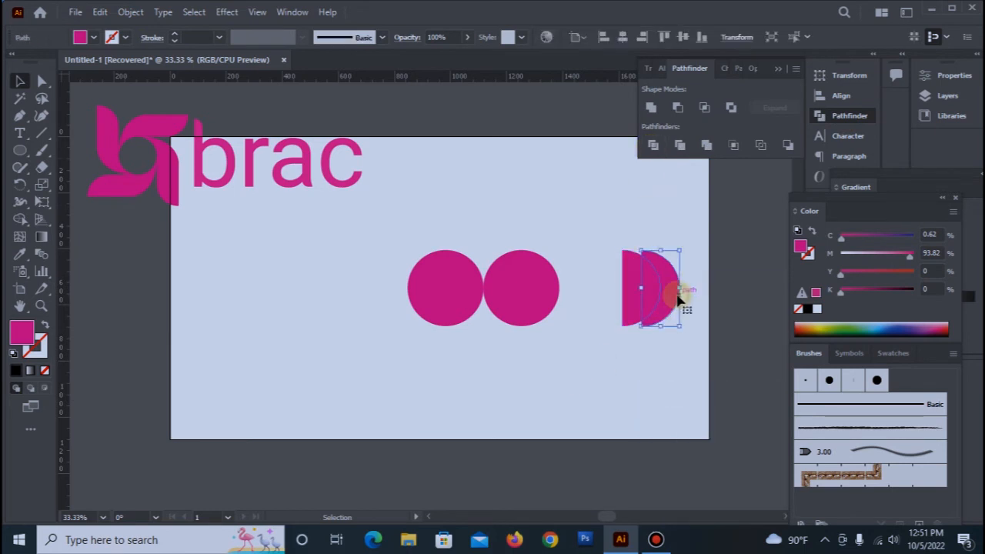
left_click(676, 295)
left_click(655, 285)
key("Delete")
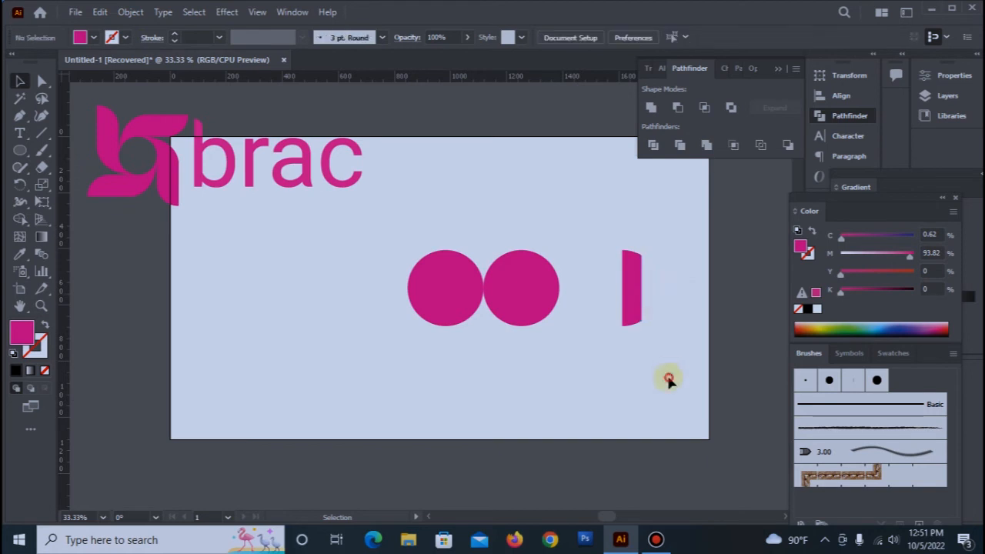
Change the fill of the narrow strip to blue.
left_click_drag(607, 244, 655, 329)
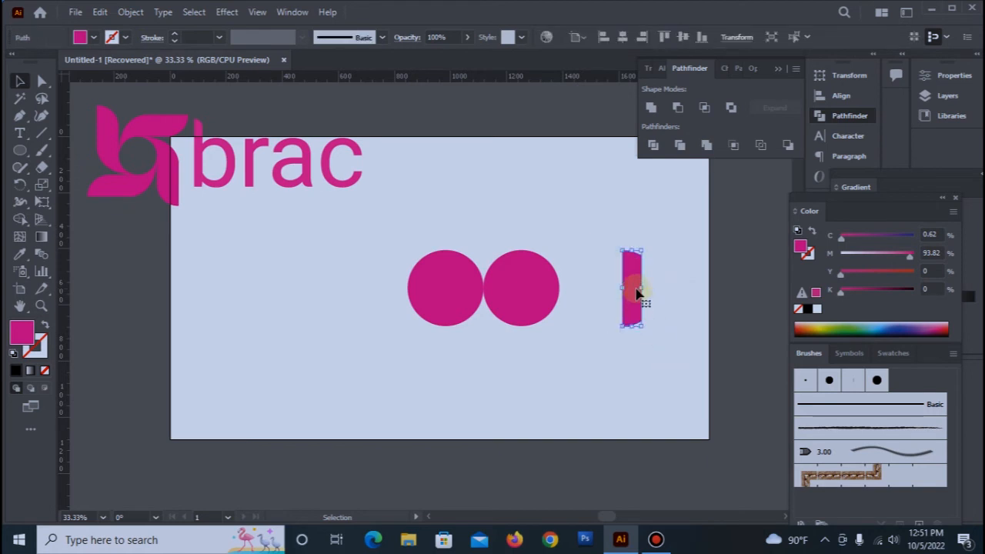
left_click(94, 37)
left_click(94, 62)
left_click(472, 348)
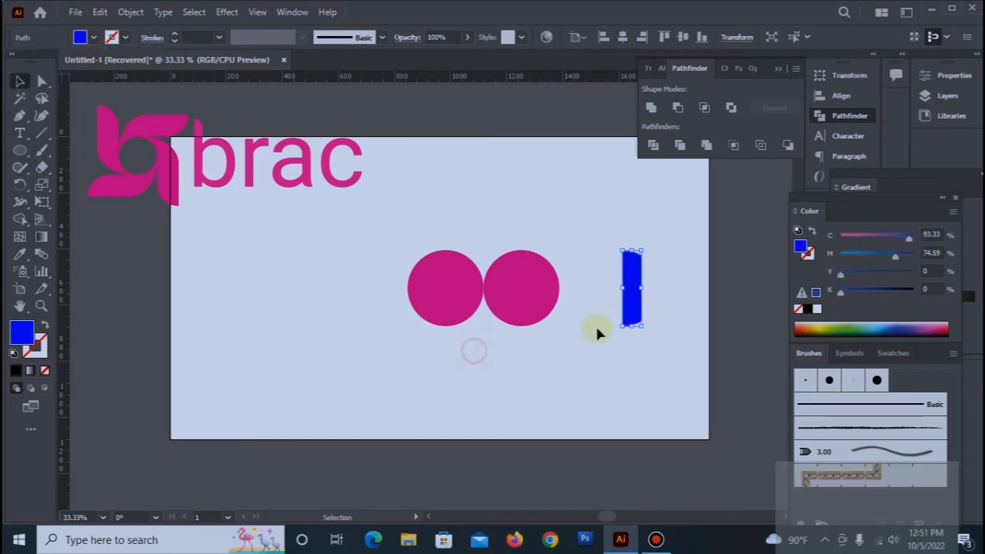
Place blue strips as guides, one at the left circle's right edge and one over the right circle.
left_click(651, 381)
left_click_drag(638, 292, 537, 286)
left_click(613, 348)
Trace the left circle's upper-left arc with the Pen tool and extend it straight to the right strip's outer edge.
left_click(22, 117)
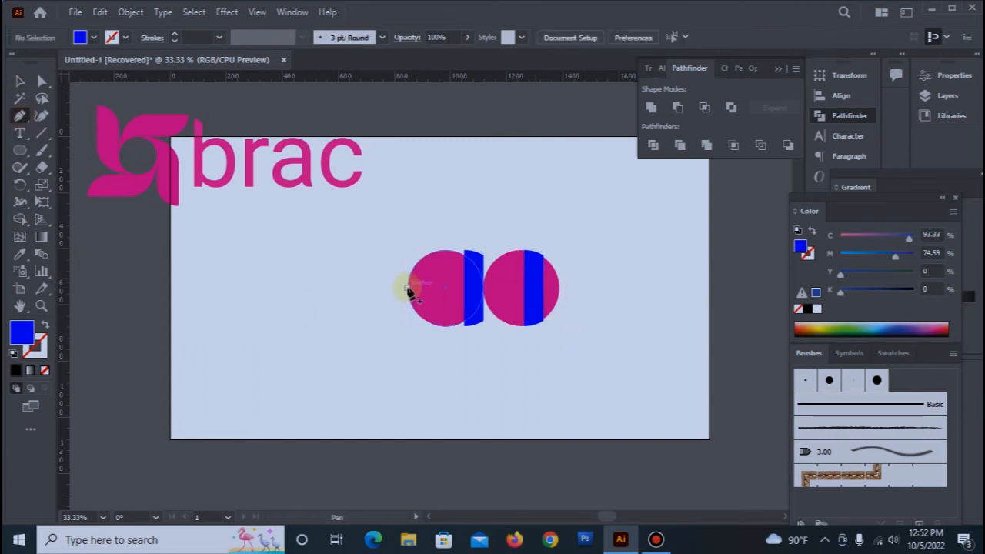
left_click(407, 287)
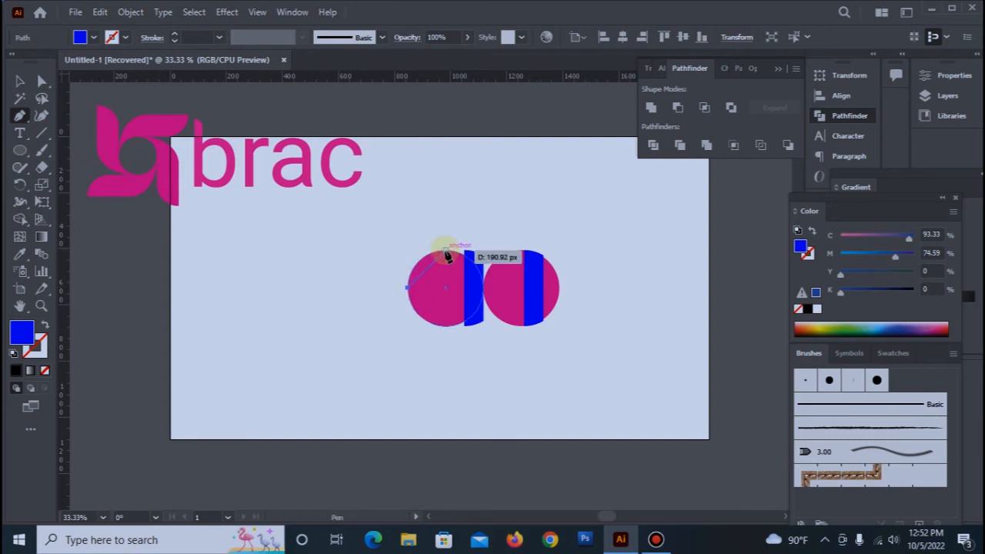
left_click_drag(447, 251, 481, 252)
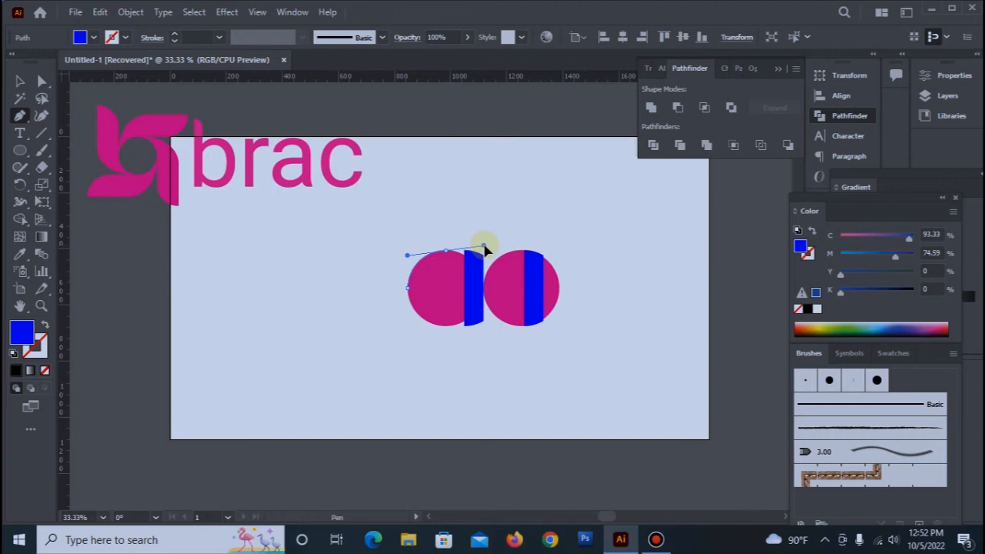
left_click_drag(485, 247, 484, 247)
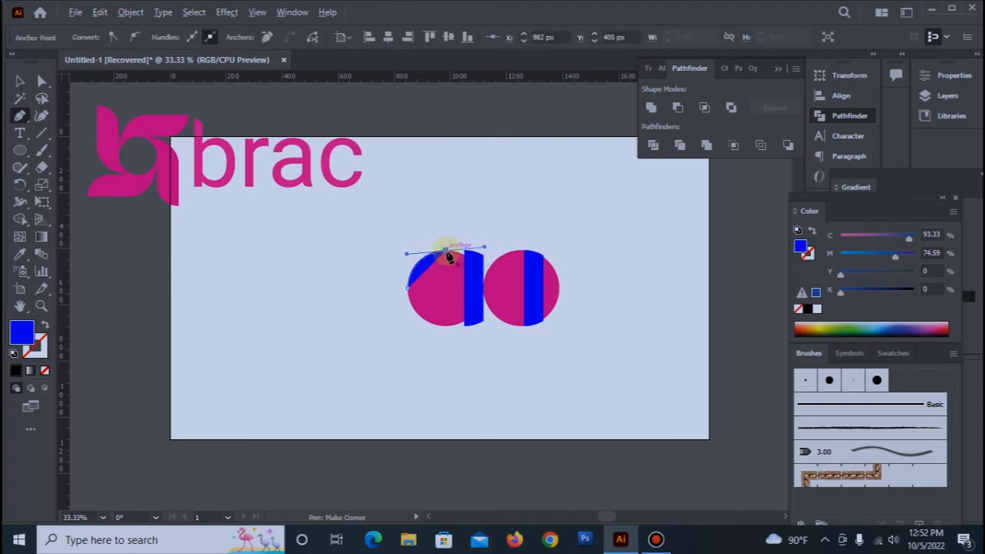
left_click_drag(446, 251, 543, 250)
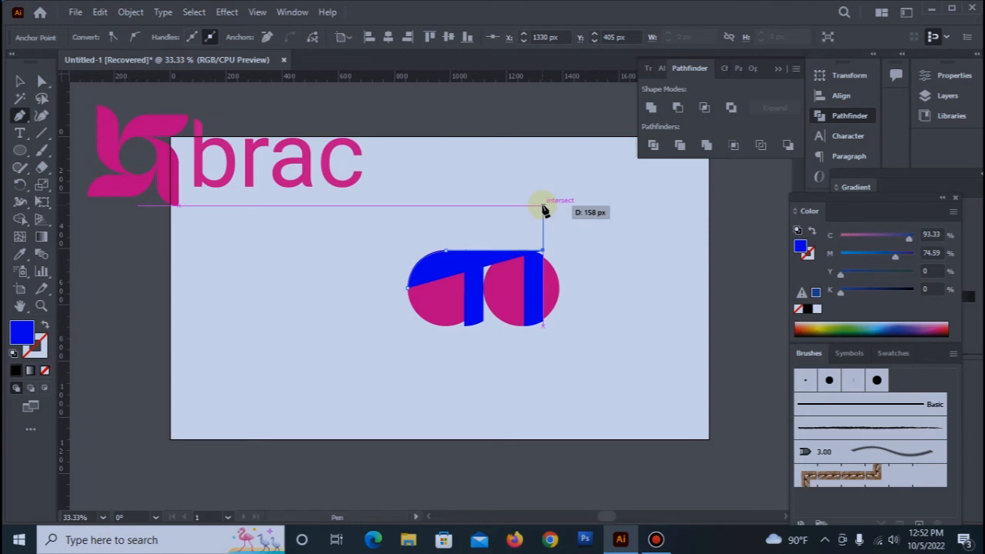
Continue the path 158 px up and 281 px back left, and close it with a smooth outer curve at its start.
left_click(543, 207)
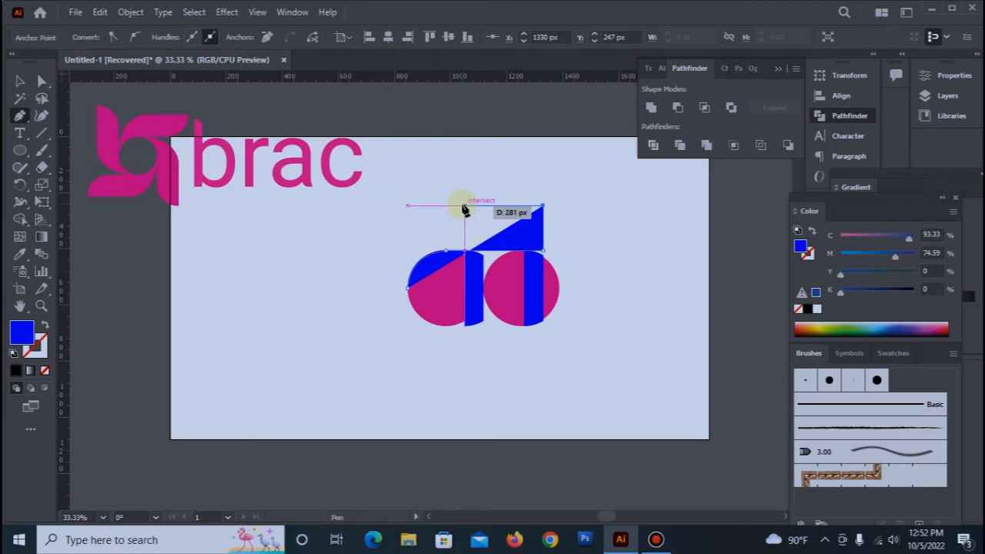
left_click(464, 207)
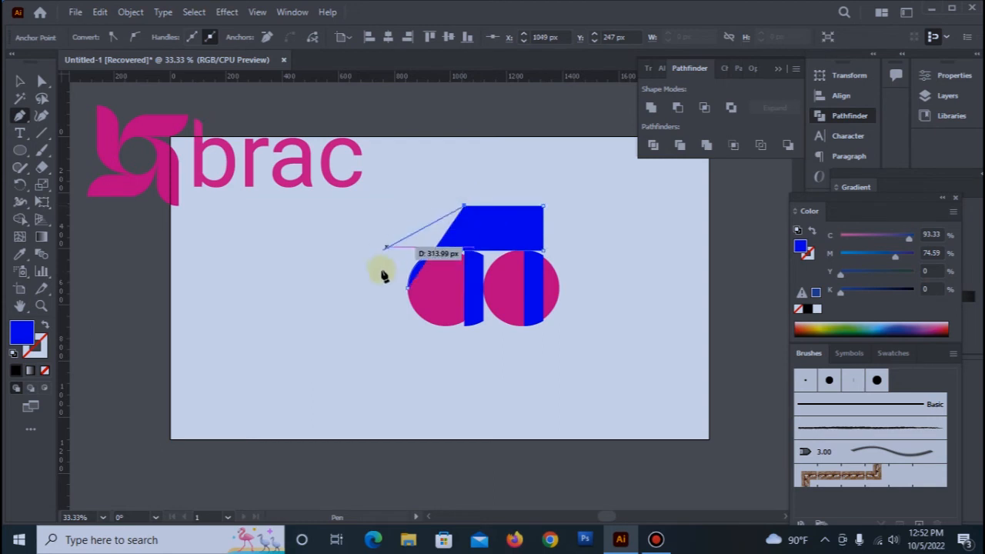
left_click_drag(408, 290, 405, 343)
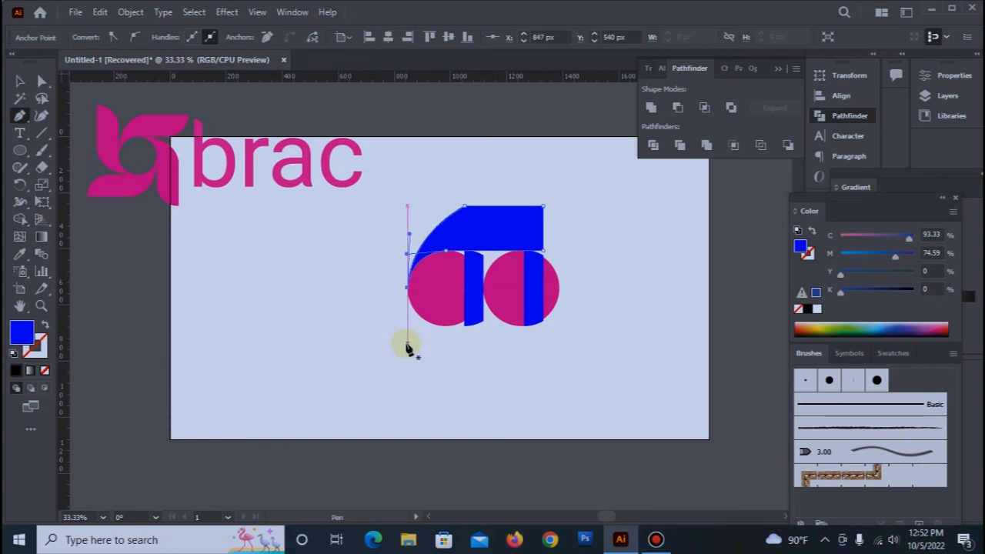
left_click_drag(409, 234, 408, 204)
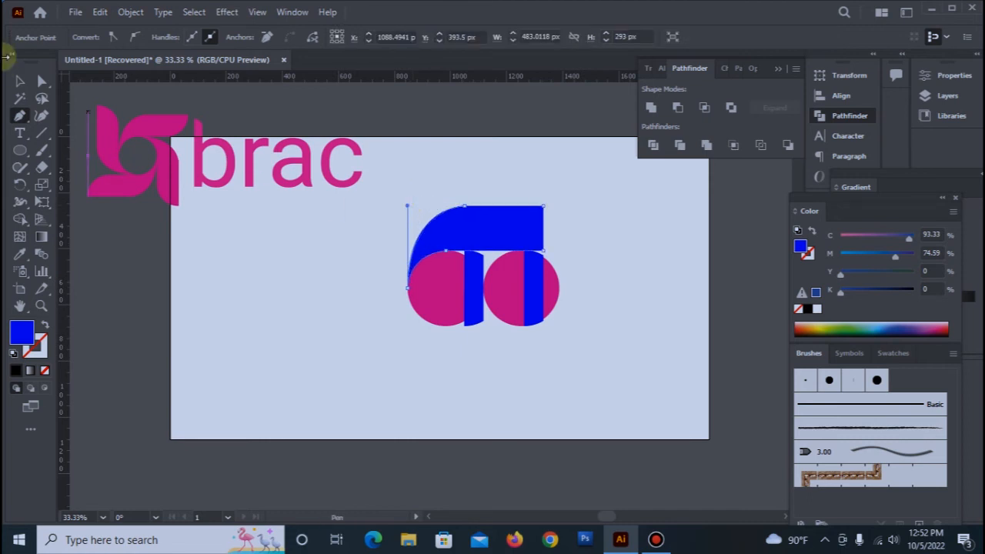
left_click(20, 80)
left_click(415, 338)
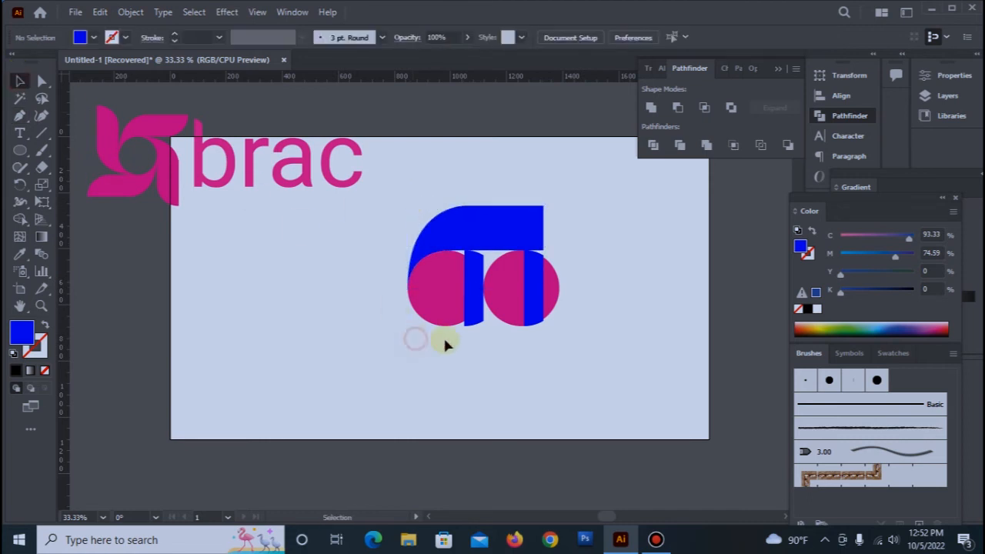
Delete the right magenta circle and both blue guide strips, keeping the left circle and the blue petal.
left_click(551, 303)
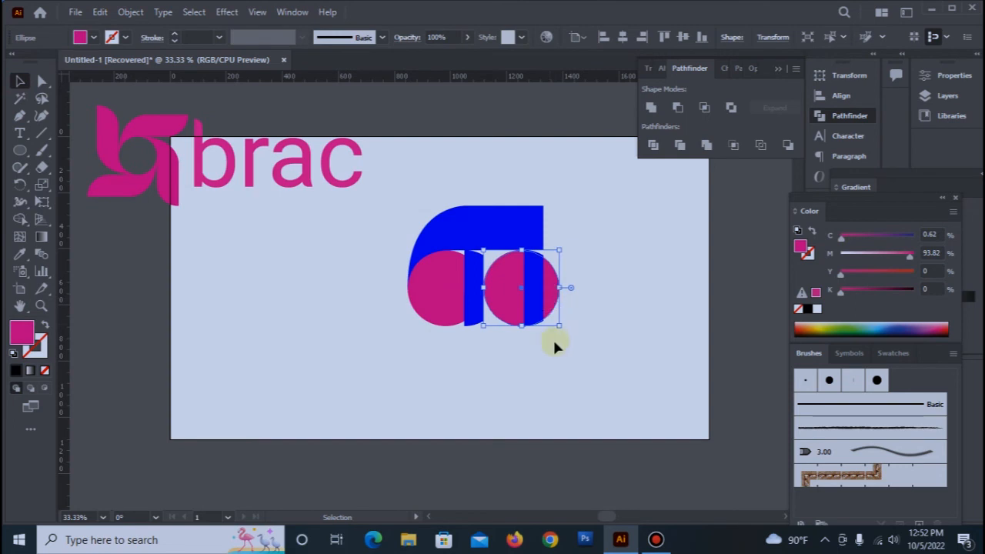
key("Delete")
left_click(531, 308)
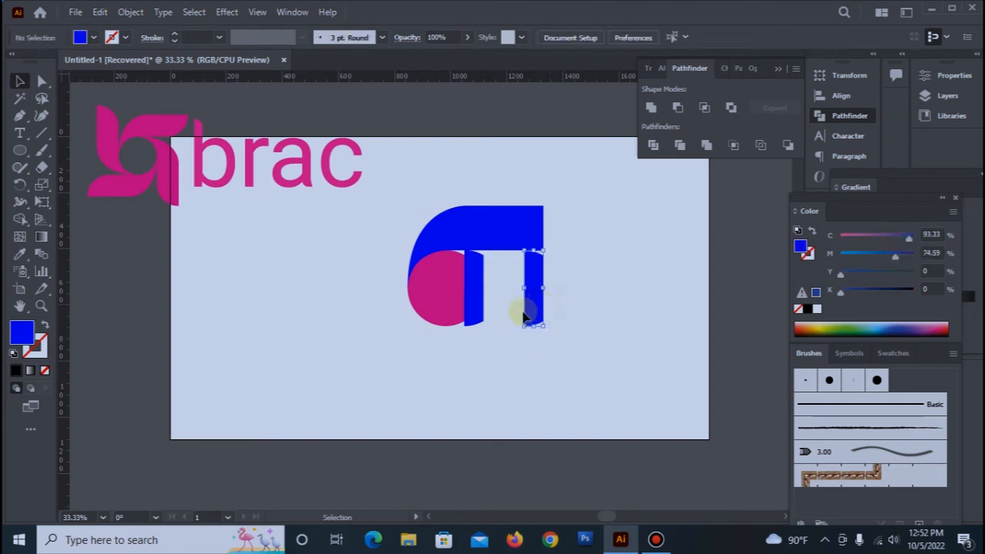
key("Delete")
left_click(473, 319)
key("Delete")
Round the blue petal's lower-right corner as far as possible into a leaf tip using its live corner.
left_click(512, 223)
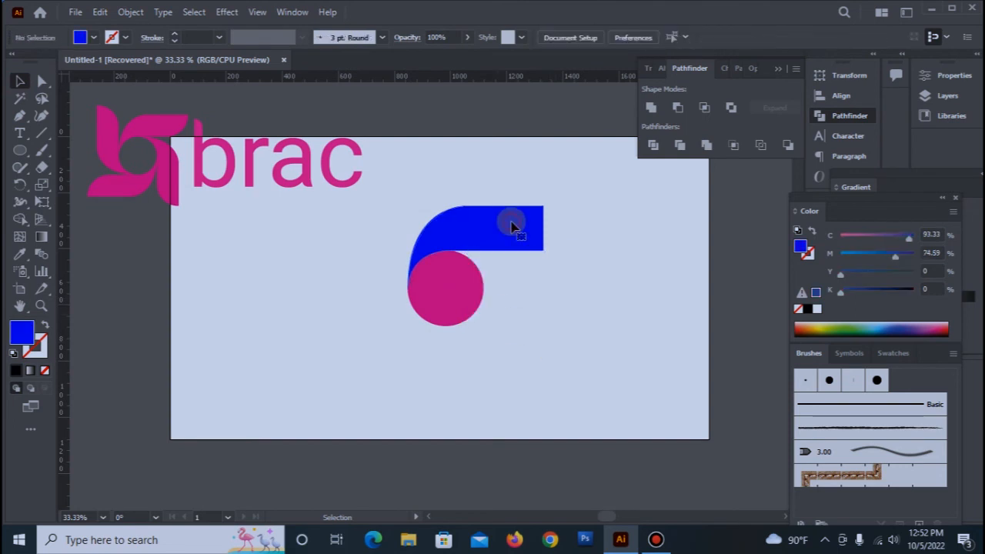
left_click(41, 81)
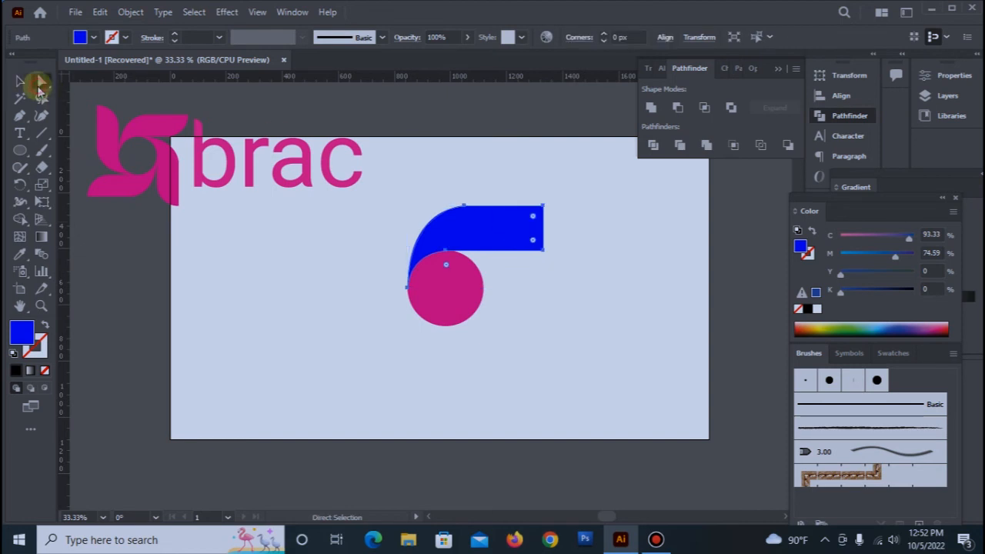
left_click(537, 248)
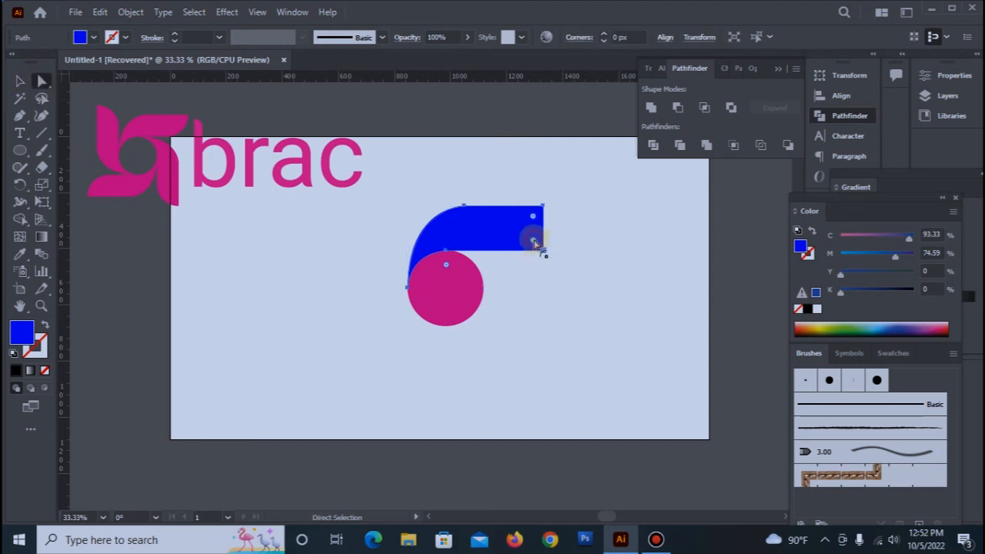
left_click_drag(532, 243, 455, 238)
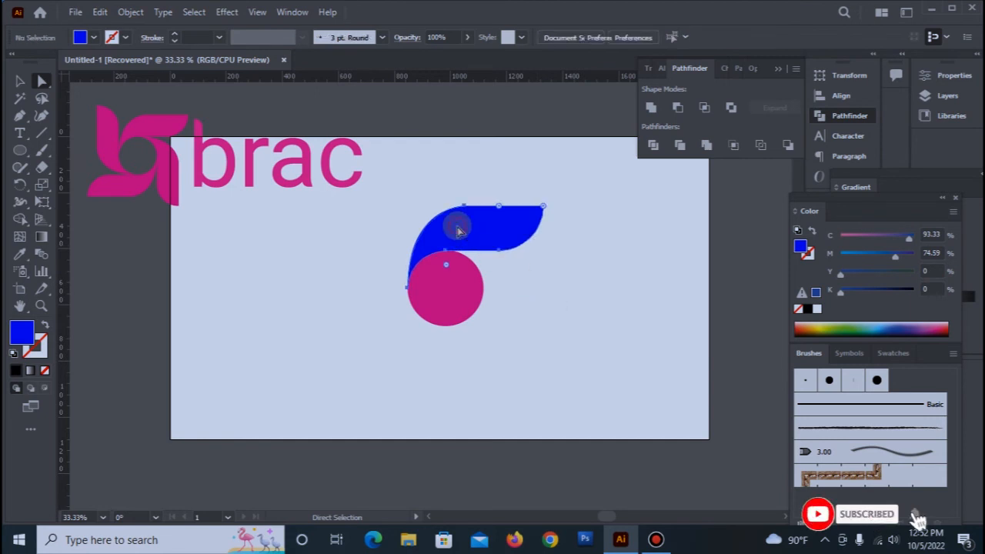
Recolour the blue petal with the magenta sampled from the reference logo's emblem.
left_click(20, 254)
left_click(100, 181)
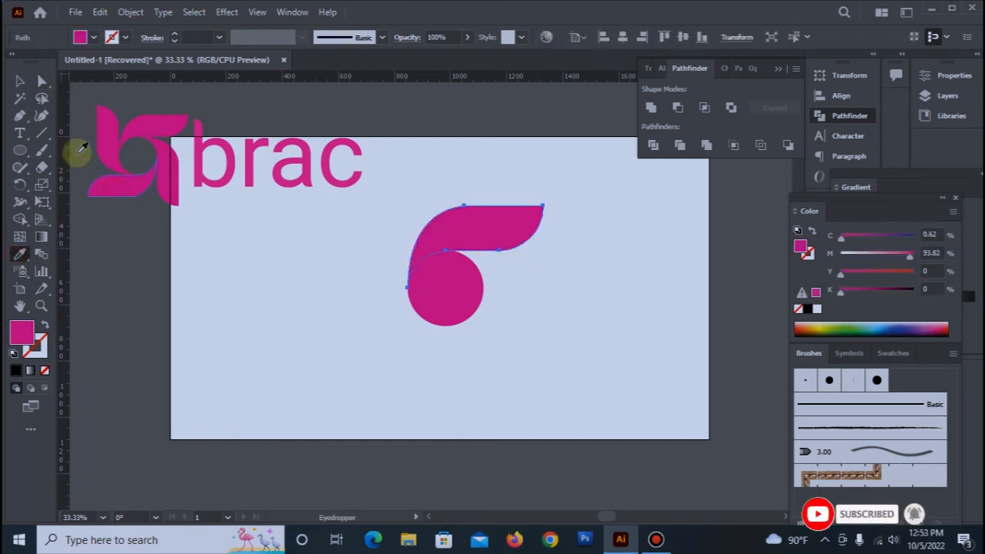
left_click(20, 80)
left_click(554, 340)
Rotate a copy of the petal 90° around the circle's centre and repeat the transformation twice to make four petals.
left_click(479, 223)
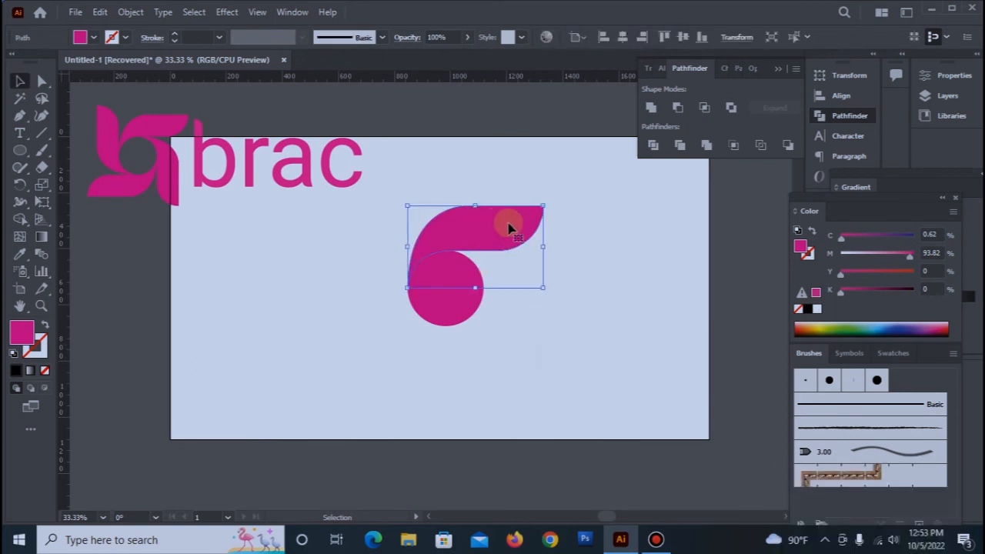
left_click(20, 184)
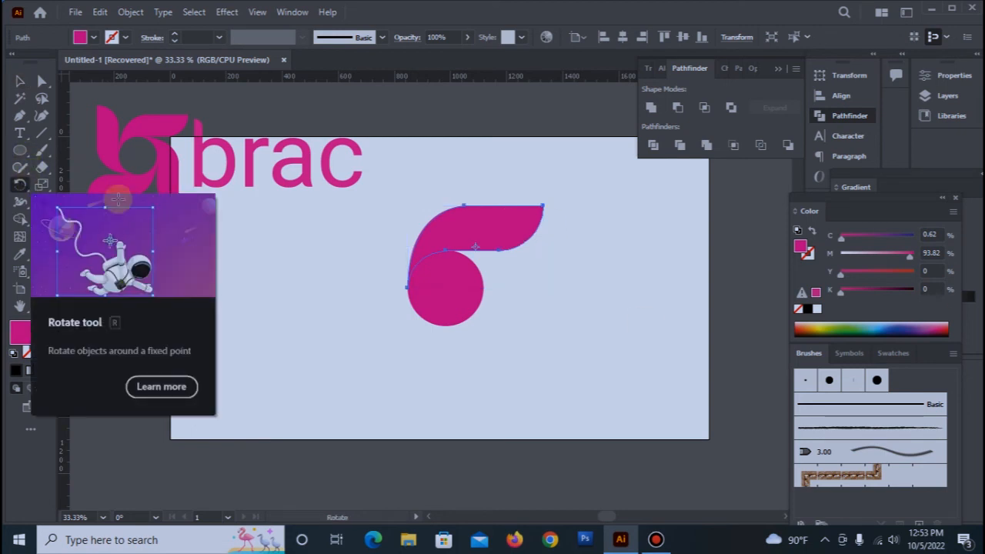
left_click(446, 287, "alt")
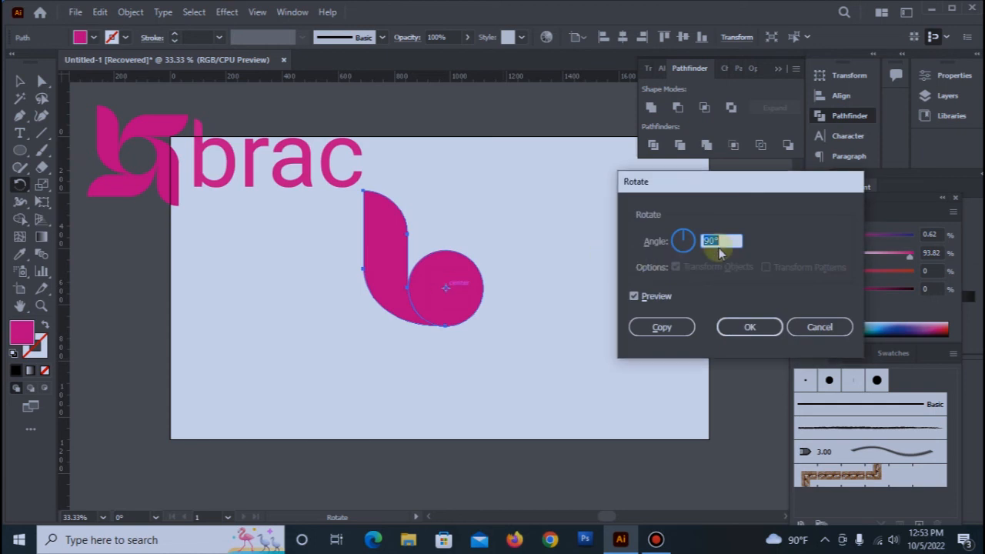
left_click(661, 328)
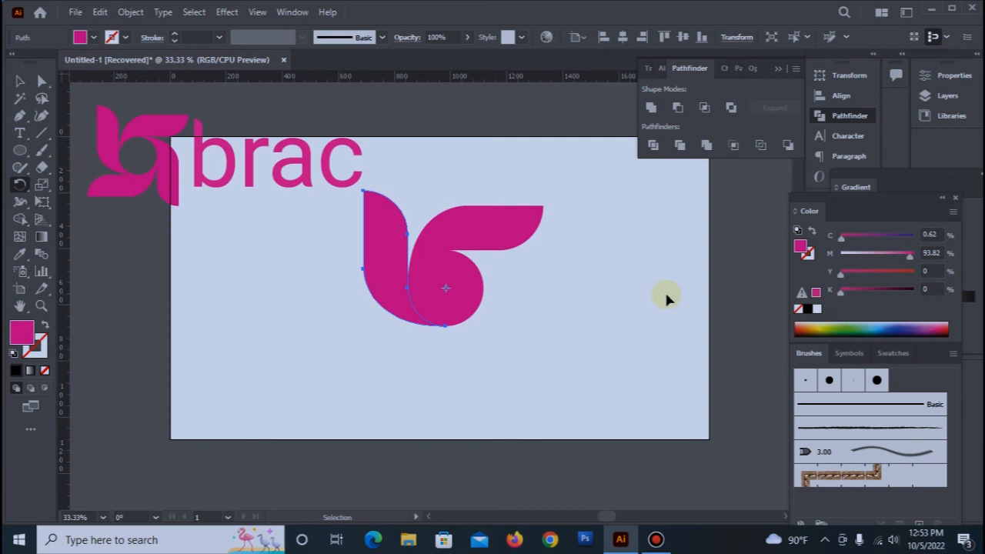
key("ctrl+d")
key("ctrl+d")
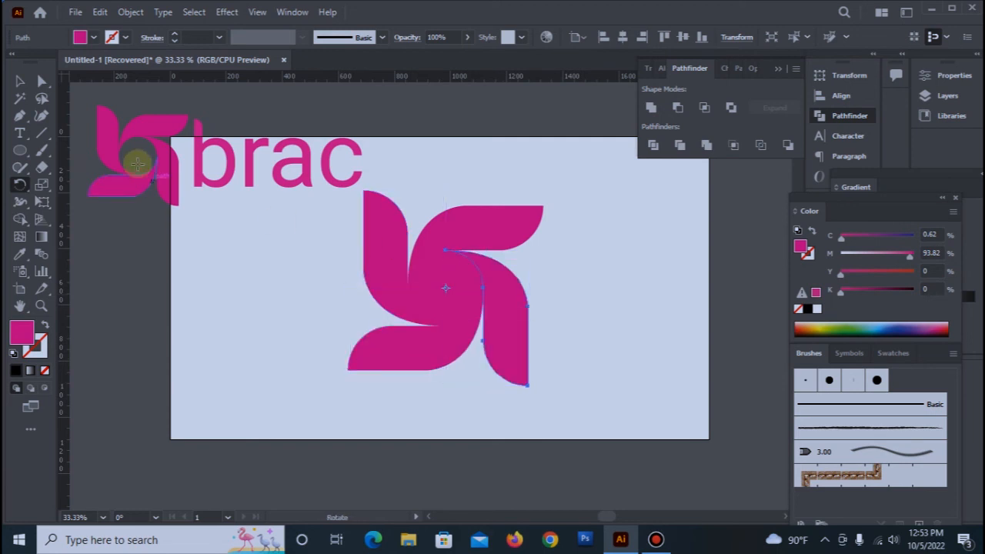
left_click(19, 80)
left_click(622, 315)
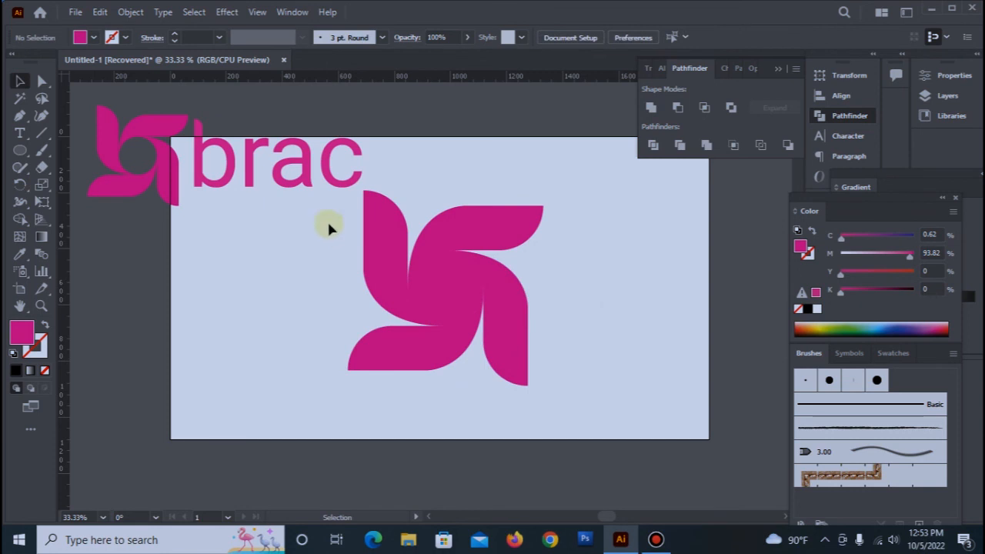
Remove the central circle from between the four petals with the Shape Builder tool.
left_click_drag(545, 364, 547, 364)
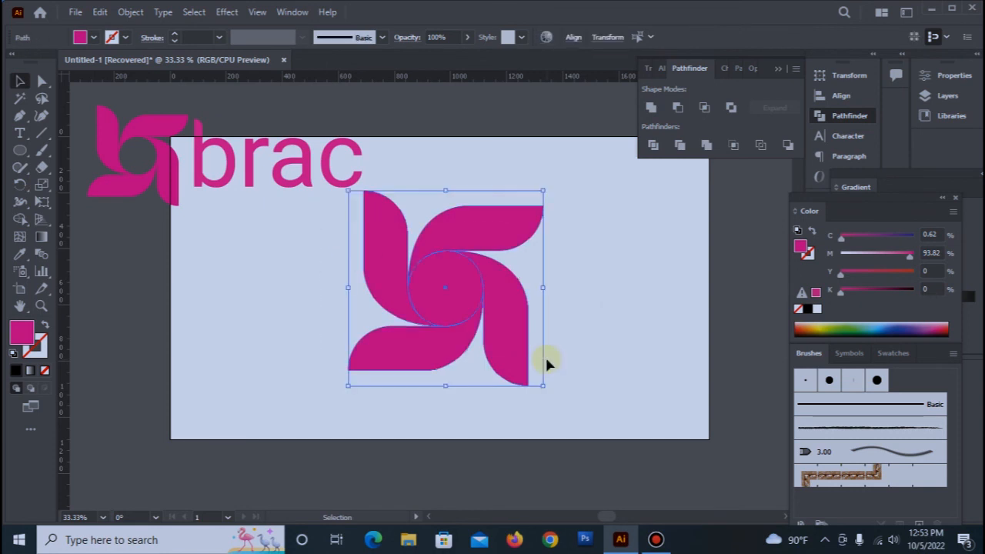
key("shift+m")
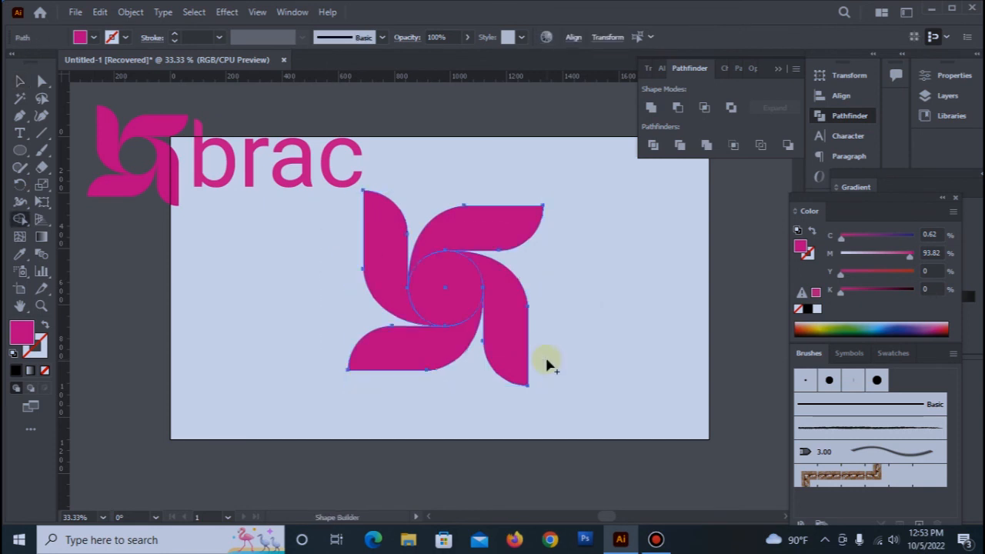
left_click(455, 286, "alt")
left_click(20, 82)
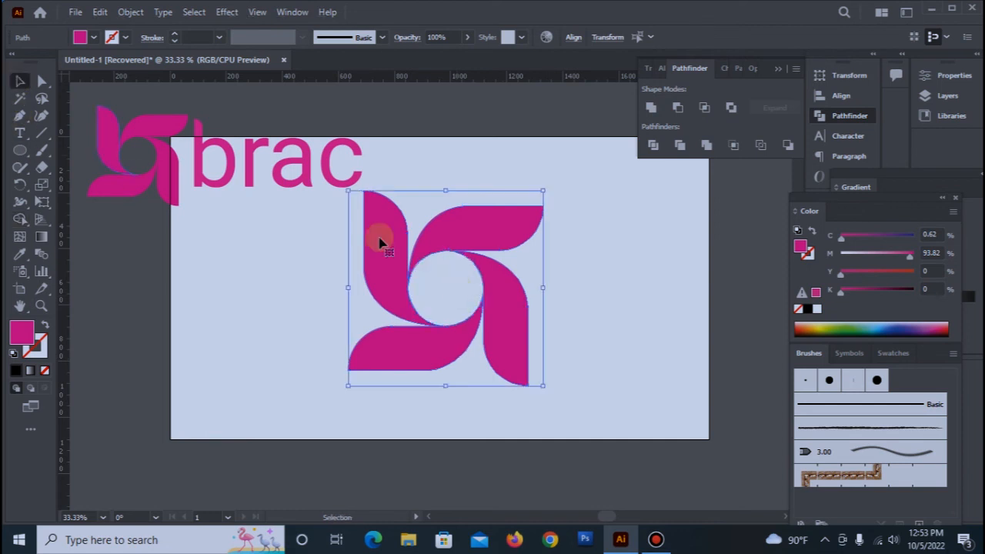
left_click(607, 303)
Group the four petals into one emblem.
left_click_drag(297, 224, 540, 366)
right_click(496, 303)
left_click(531, 90)
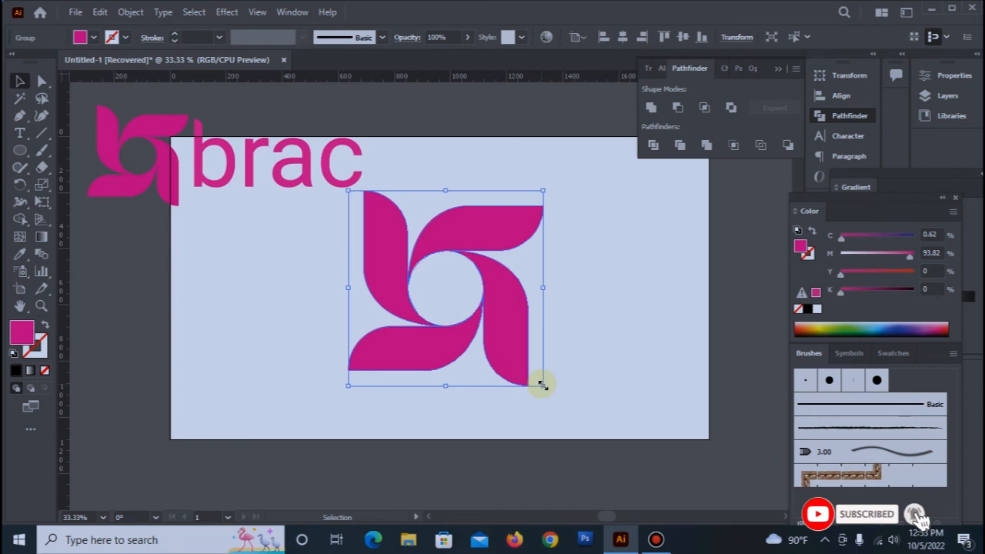
Scale the emblem down to roughly two thirds of its size and move it up and slightly left on the artboard.
left_click_drag(542, 384, 507, 350)
left_click_drag(430, 262, 396, 221)
left_click(552, 256)
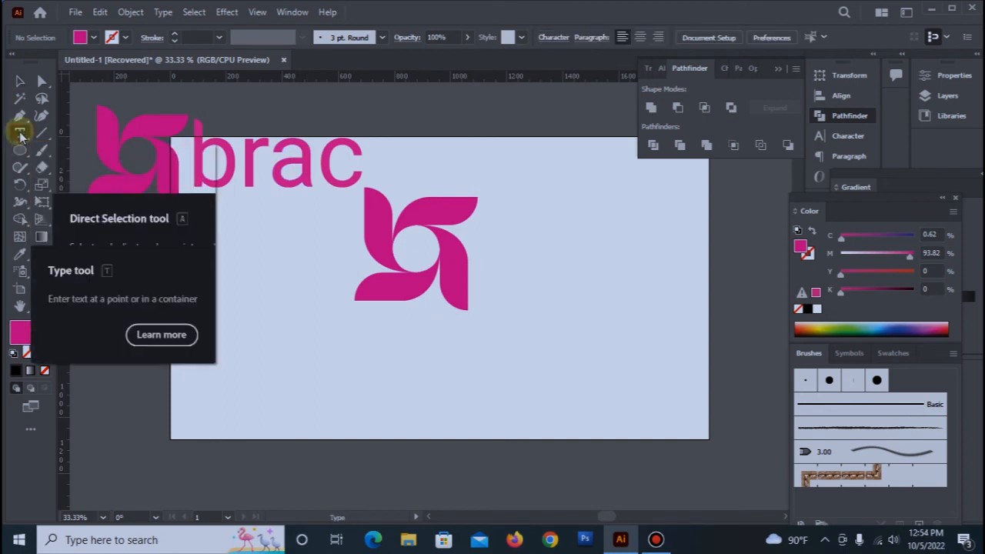
Add the text "brac" in Roboto Regular beside the emblem and enlarge it to about 392 pt.
left_click(499, 239)
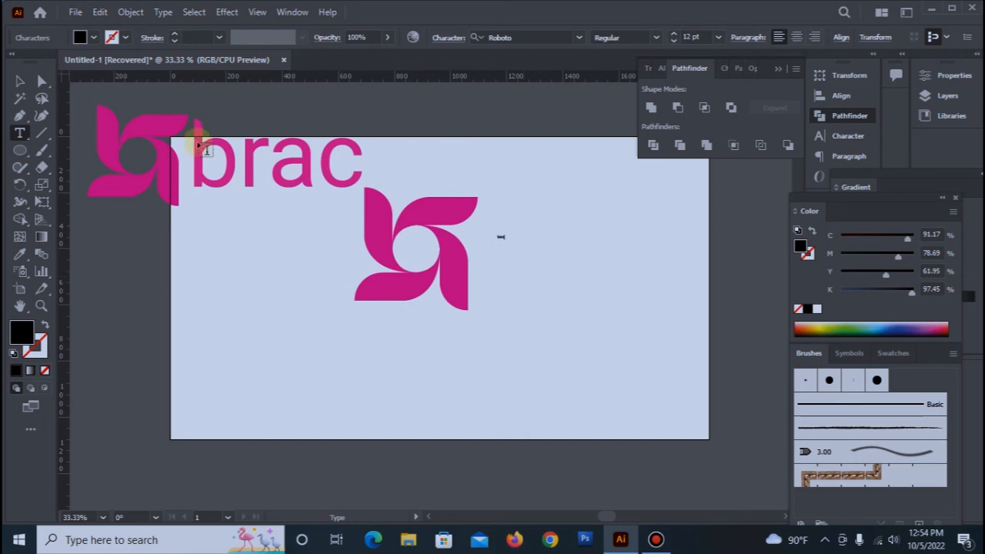
left_click(19, 81)
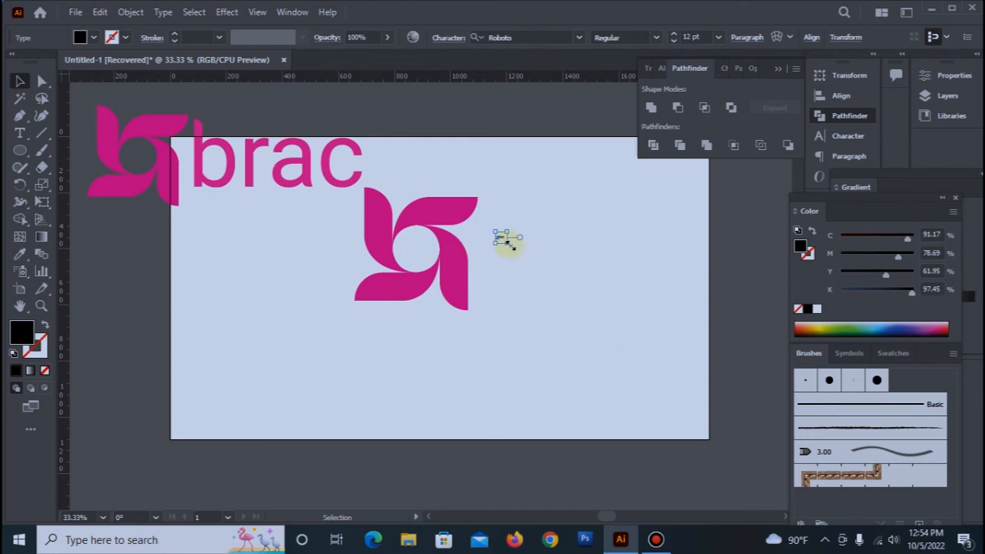
left_click_drag(508, 243, 604, 263)
left_click(613, 366)
Expand the large "brac" text into editable outlines.
left_click(553, 257)
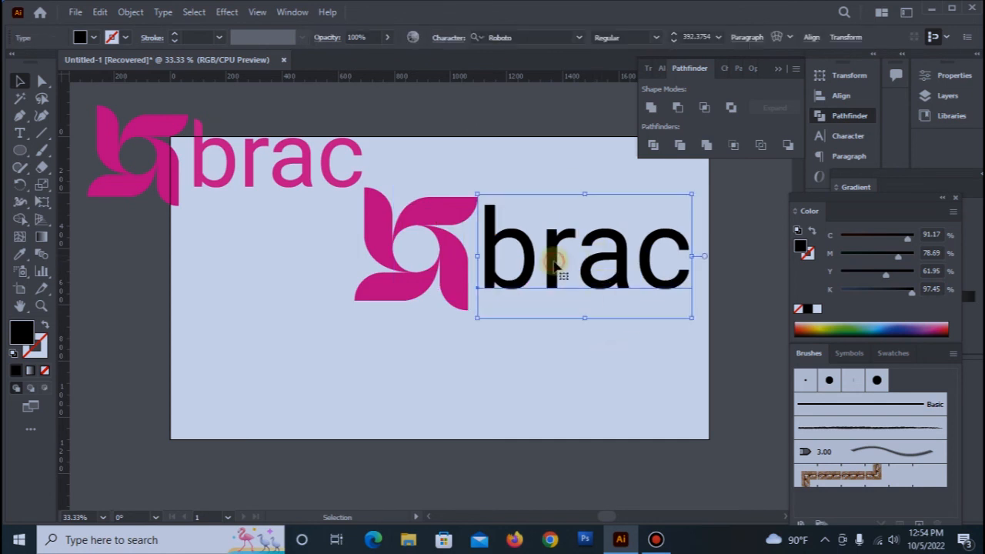
left_click(131, 13)
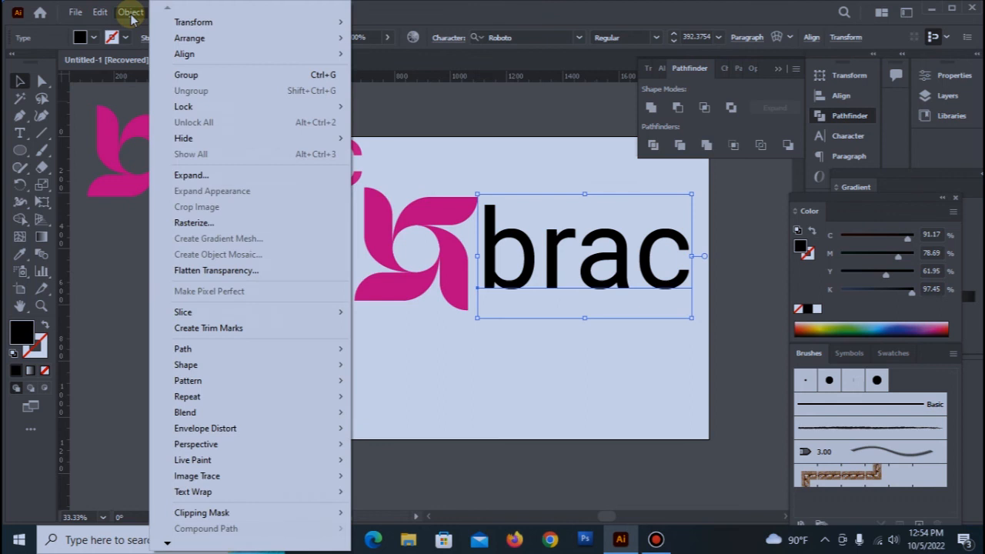
left_click(189, 175)
left_click(453, 350)
left_click(589, 362)
Recolour the outlined "brac" lettering with the magenta sampled from the reference logo's emblem.
left_click(536, 267)
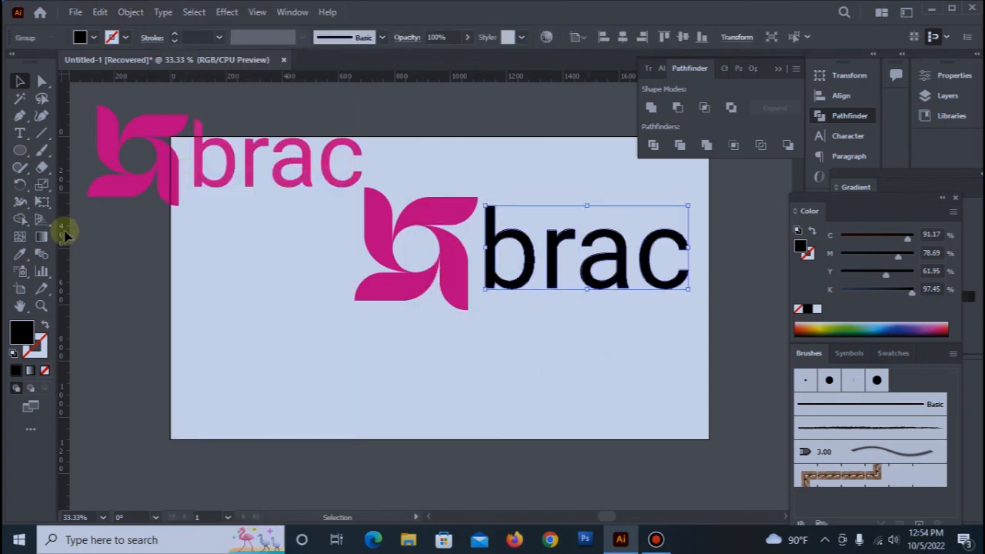
left_click(20, 254)
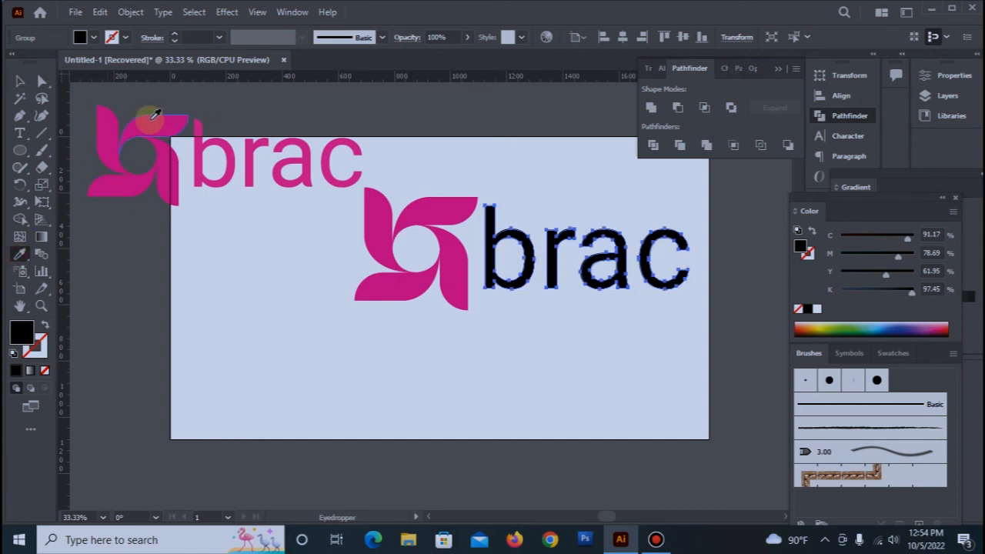
left_click(143, 116)
left_click(21, 82)
left_click(278, 345)
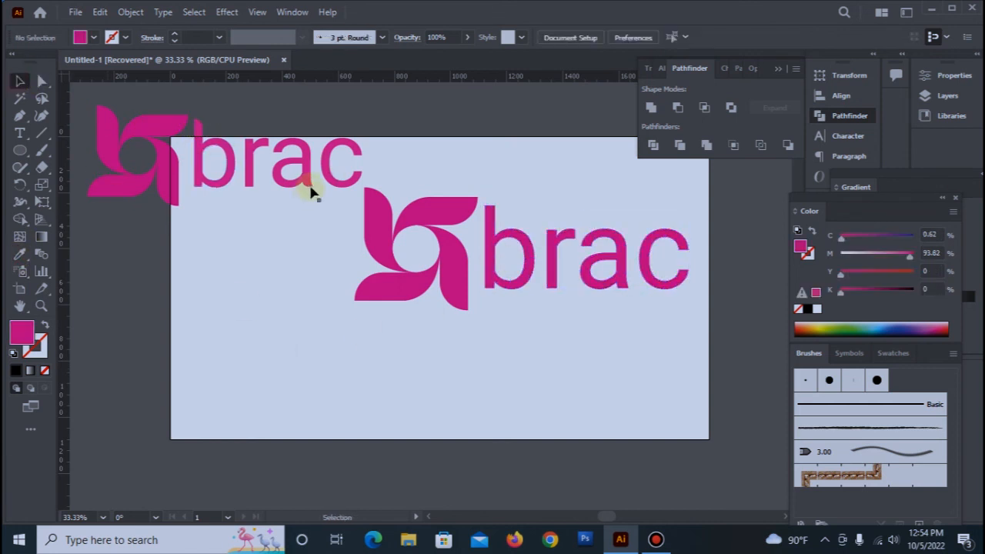
Round the upper corner of the letter b's stem in the outlined lettering to match the reference logo.
left_click(43, 82)
left_click(487, 216)
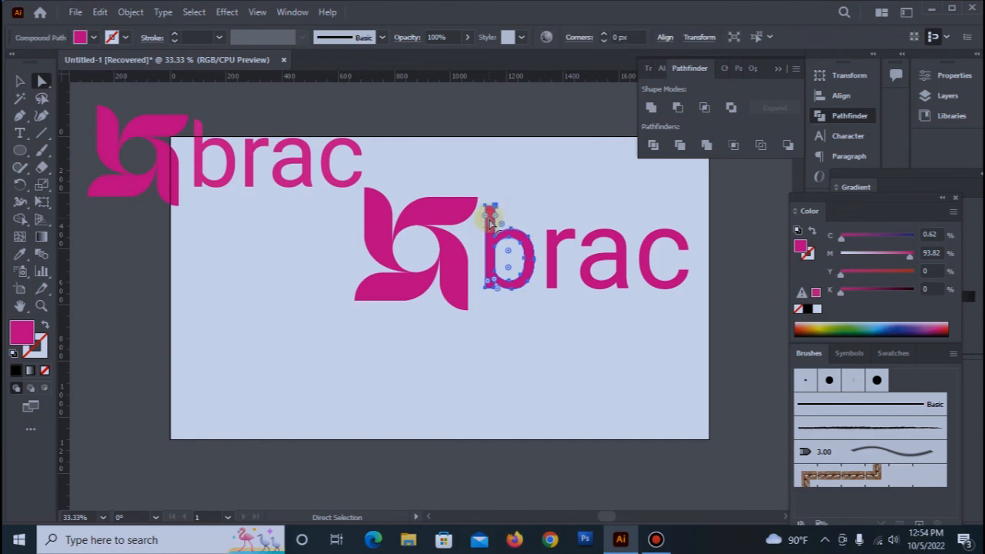
left_click_drag(484, 219, 600, 290)
Round the corner at the foot of the letter a's stem with a radius of about 24.6 px.
left_click(620, 290)
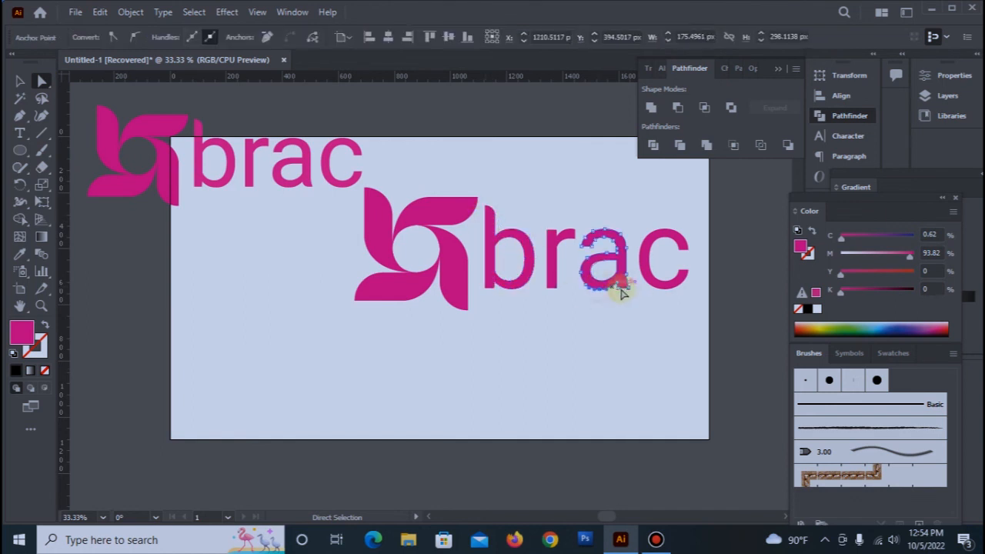
left_click(628, 289)
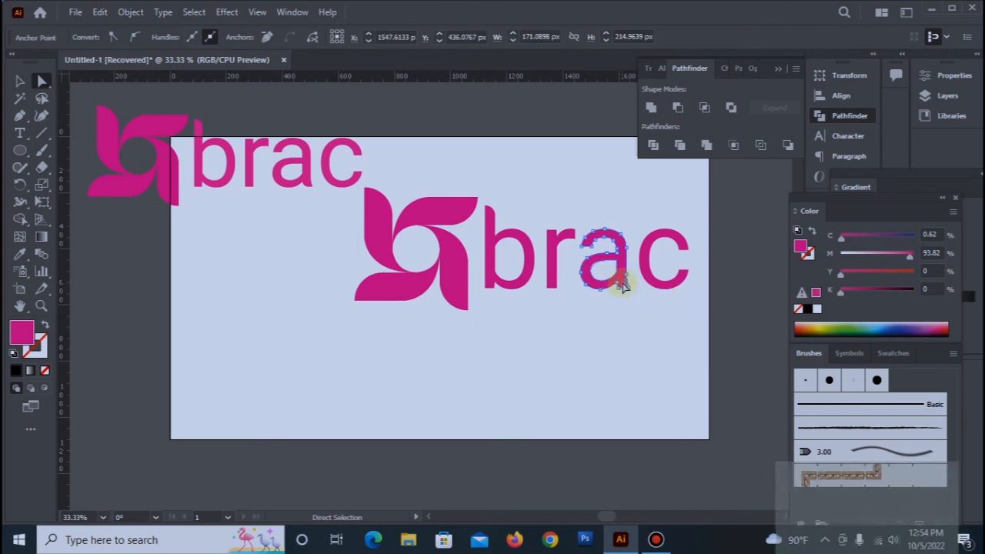
left_click(622, 294)
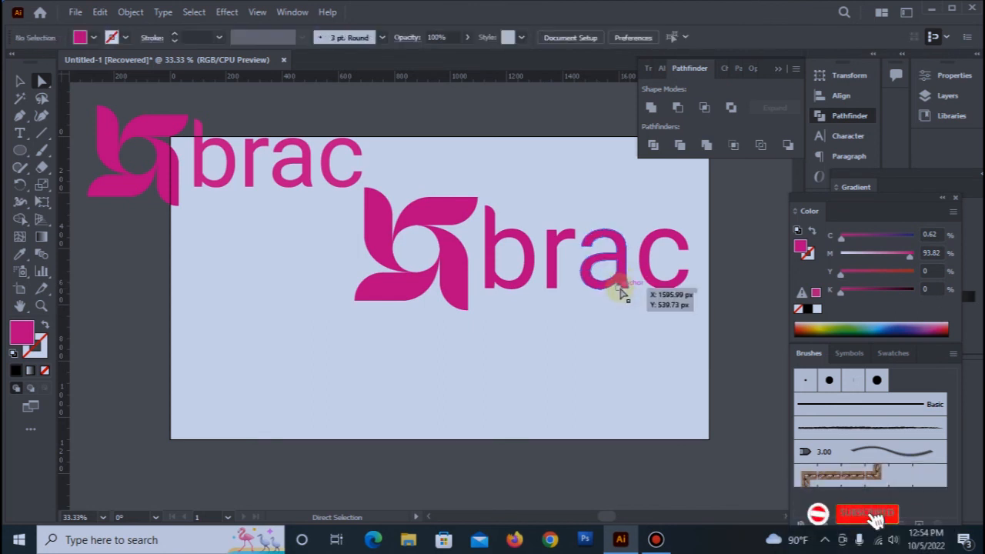
left_click(623, 286)
left_click_drag(625, 286, 626, 280)
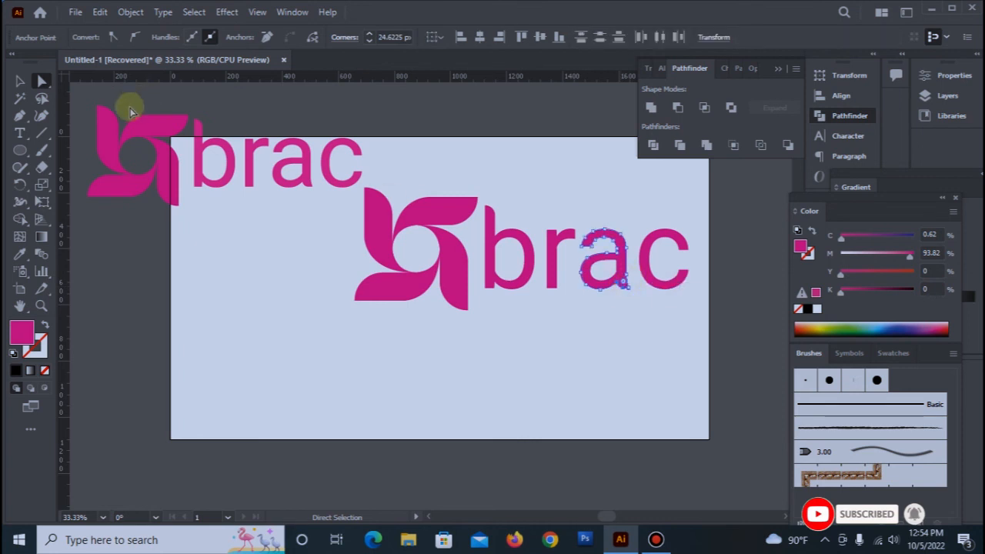
left_click(20, 81)
left_click(318, 282)
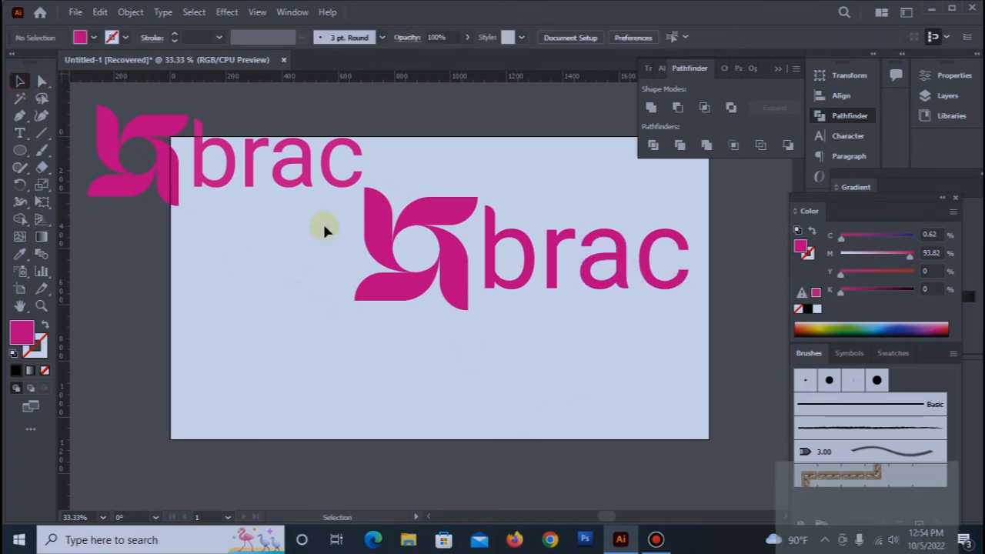
Group the petal emblem and the "brac" lettering together.
left_click_drag(343, 210, 693, 329)
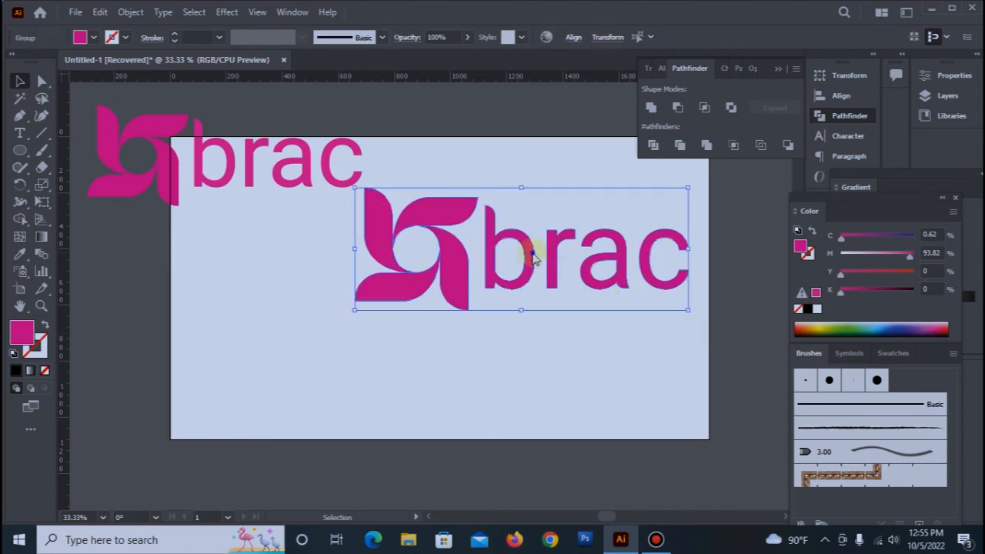
right_click(533, 257)
left_click(573, 360)
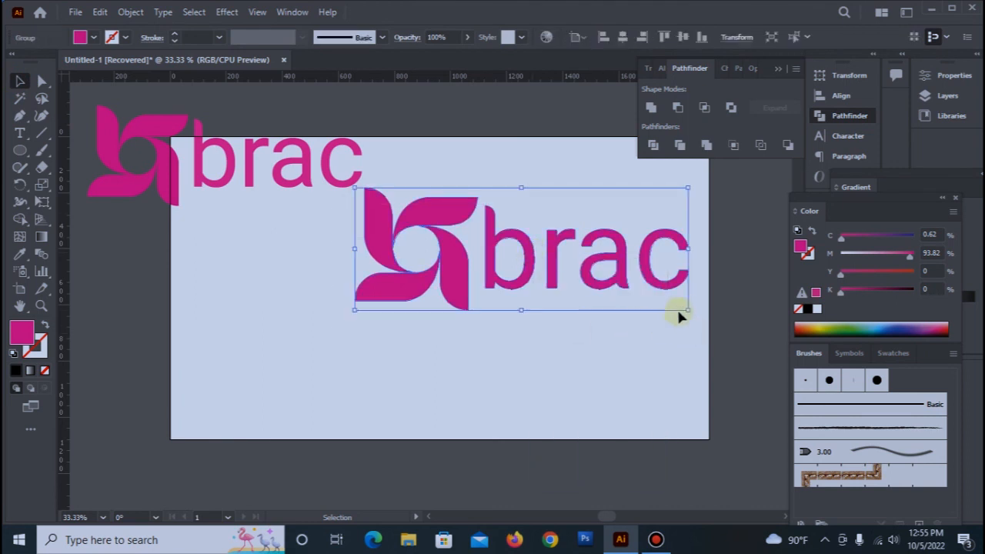
Scale the complete logo down to about 80% and move it left, closer to the artboard's centre.
left_click_drag(687, 311, 616, 283)
left_click_drag(450, 263, 362, 266)
left_click(425, 344)
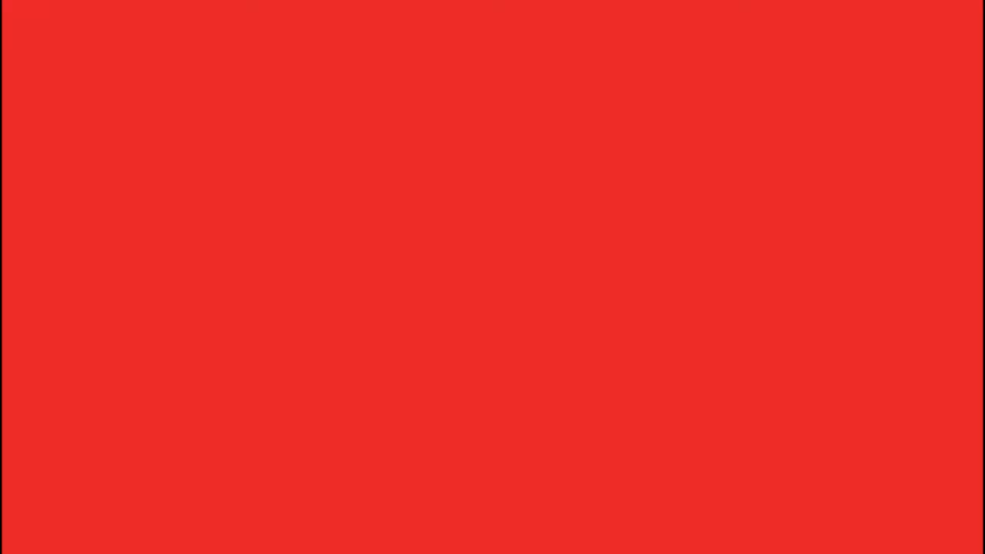